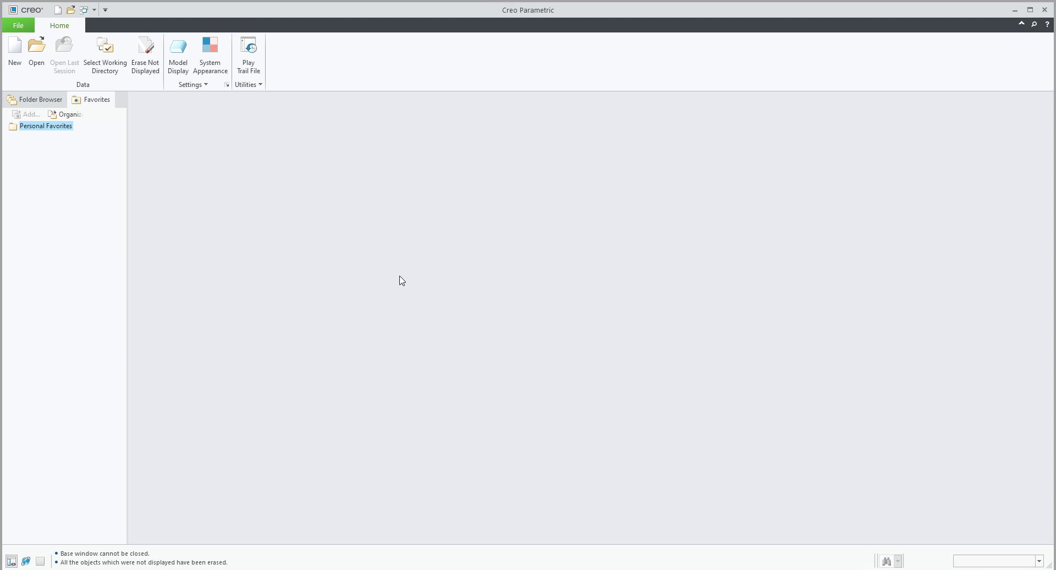
# - Create a new solid part named dual using the default template
pyautogui.hotkey('ctrl', 'n')
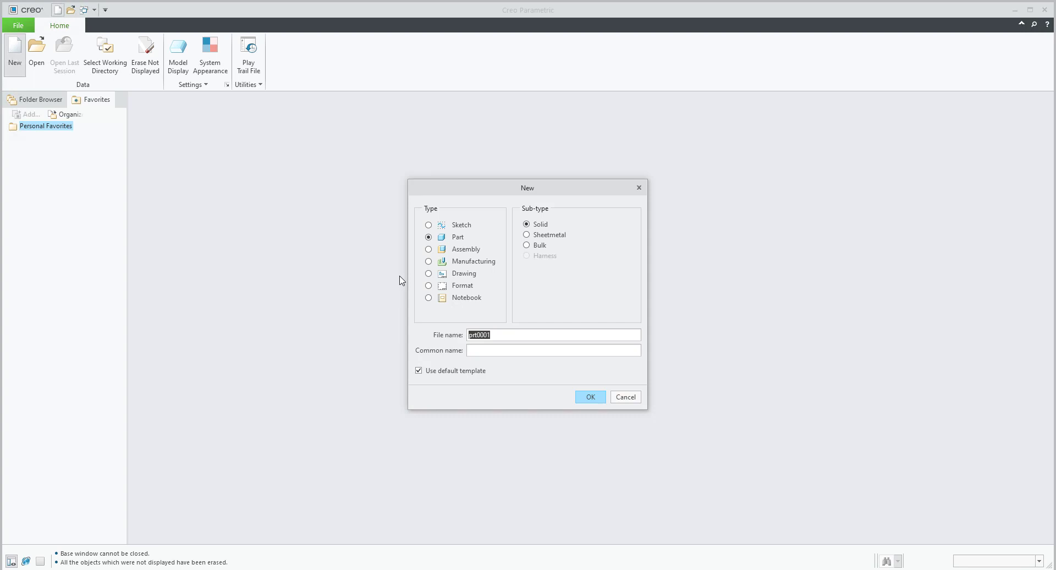
pyautogui.write('dual')
pyautogui.press('Return')
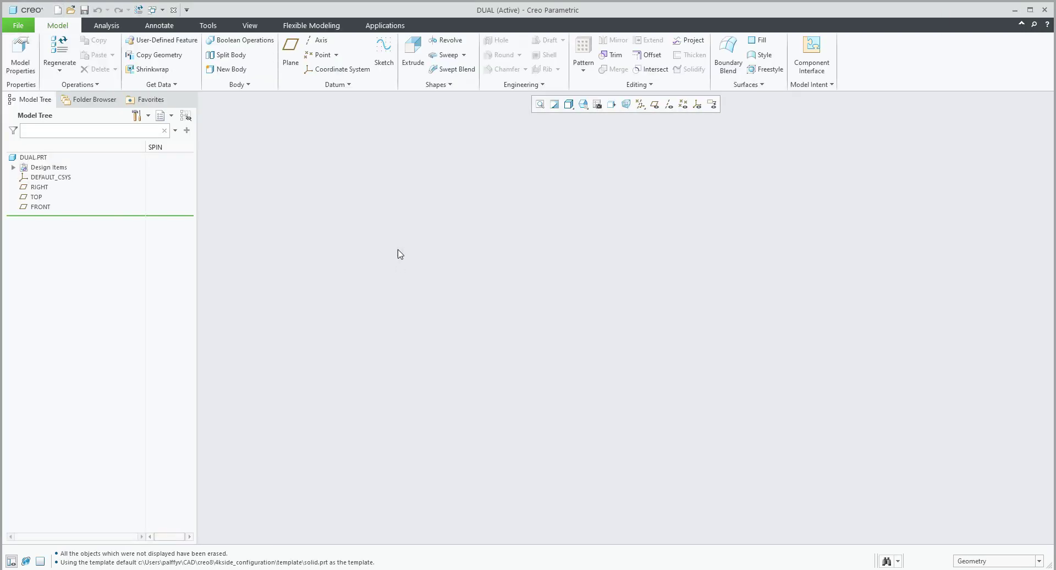
# - Start an extrusion on the FRONT plane and sketch a rectangle about 302 by 180 mm from the origin
pyautogui.click(409, 66)
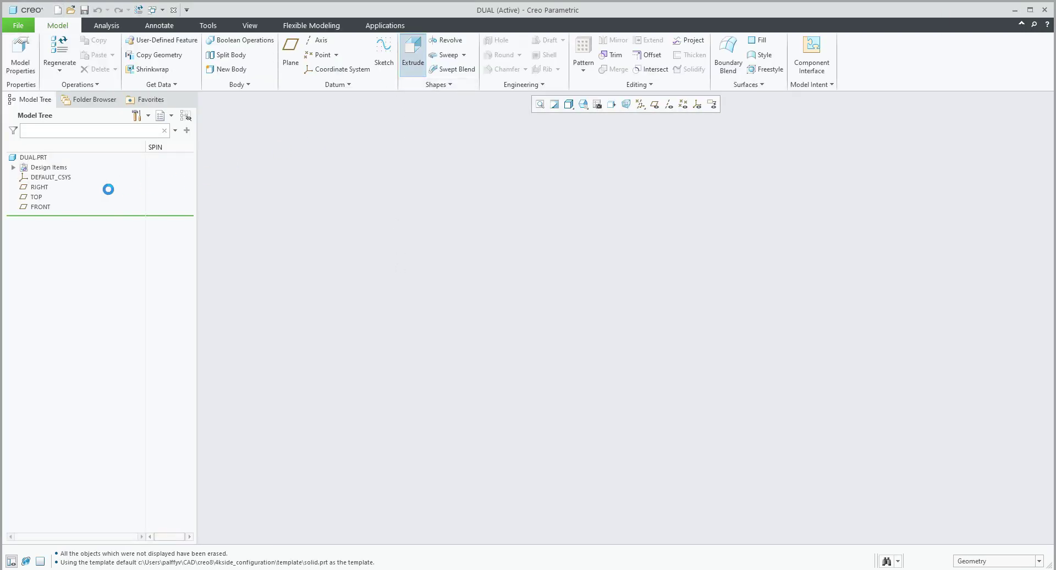
pyautogui.click(40, 206)
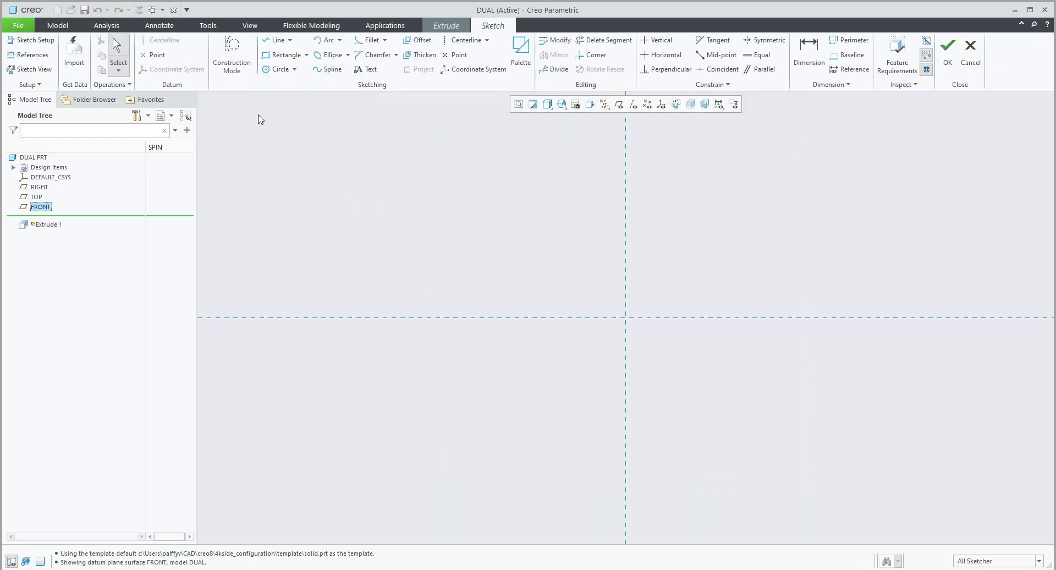
pyautogui.click(282, 55)
pyautogui.click(625, 317)
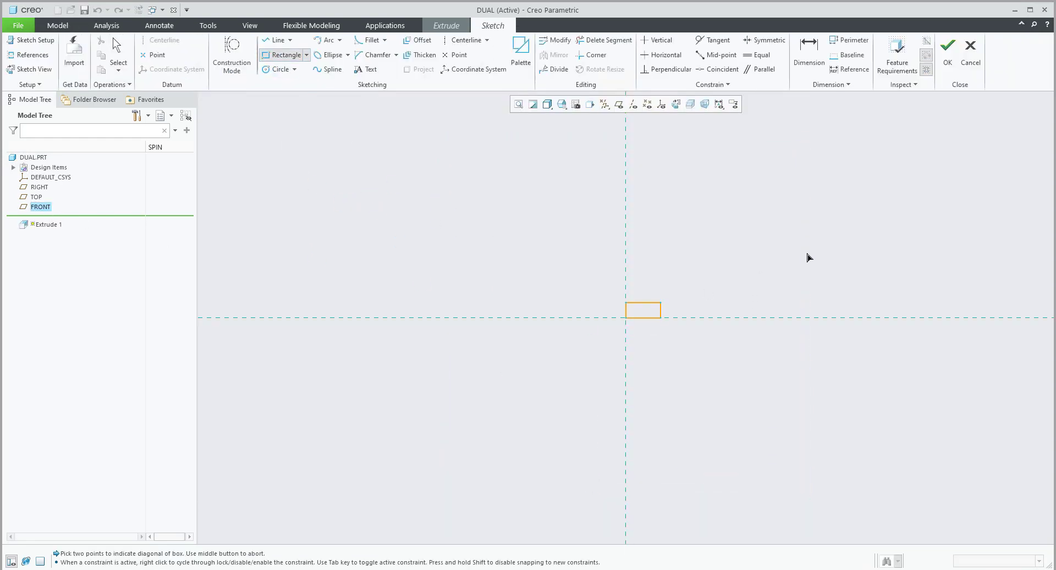
pyautogui.click(839, 190)
# - Sketch a circle about 77.5 mm in diameter inside the rectangle near its middle, and place the width dimension below the profile
pyautogui.click(278, 69)
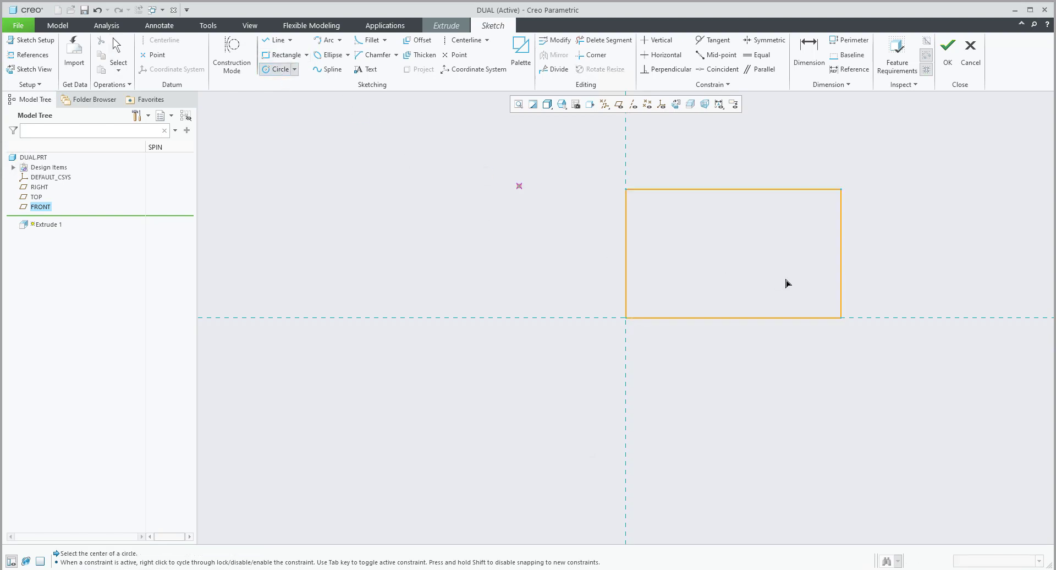
pyautogui.click(797, 282)
pyautogui.click(770, 281)
pyautogui.middleClick(743, 253)
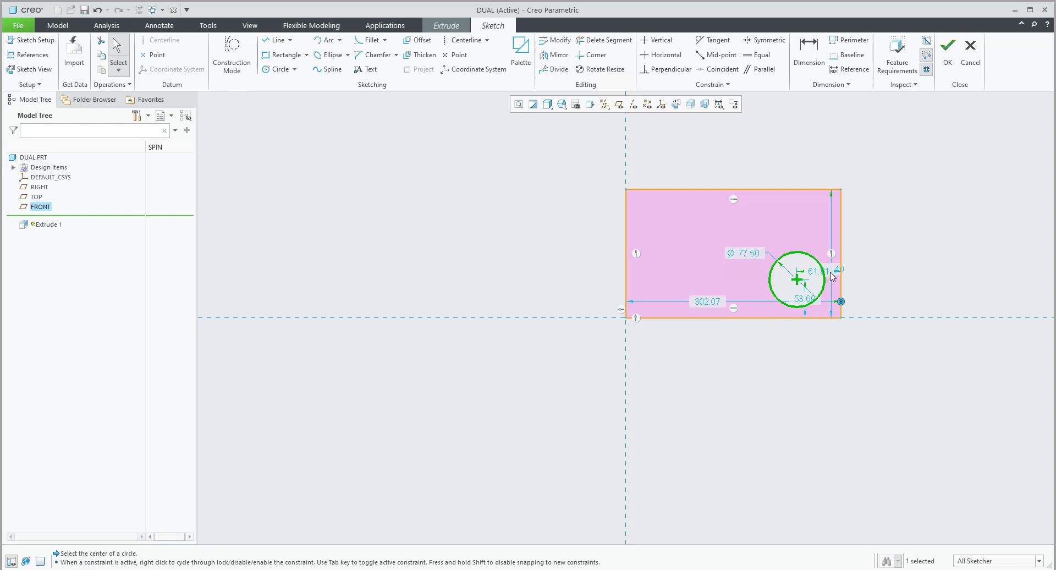
pyautogui.moveTo(700, 301); pyautogui.dragTo(743, 389)
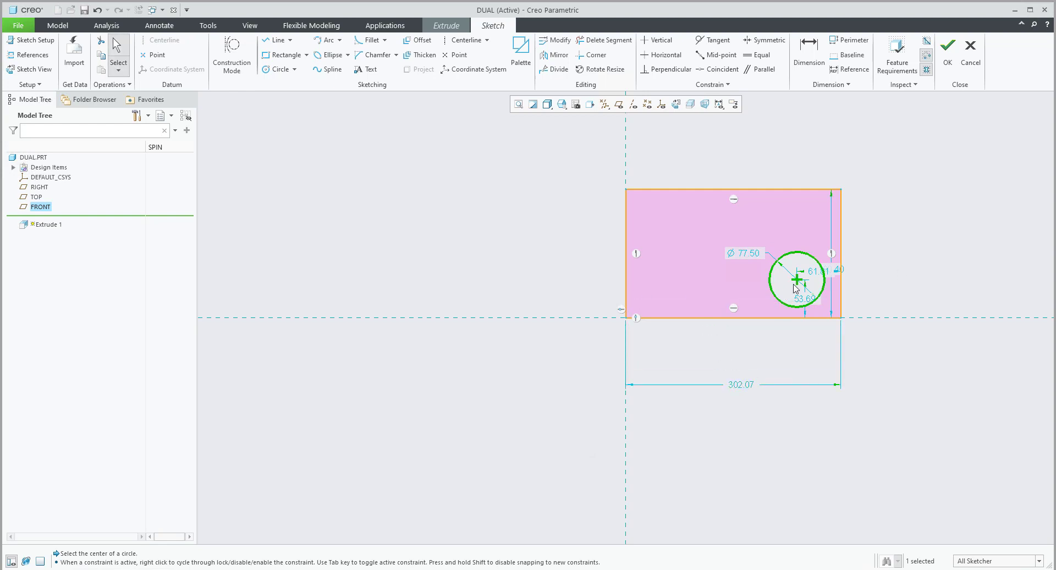
pyautogui.moveTo(798, 281); pyautogui.dragTo(731, 265)
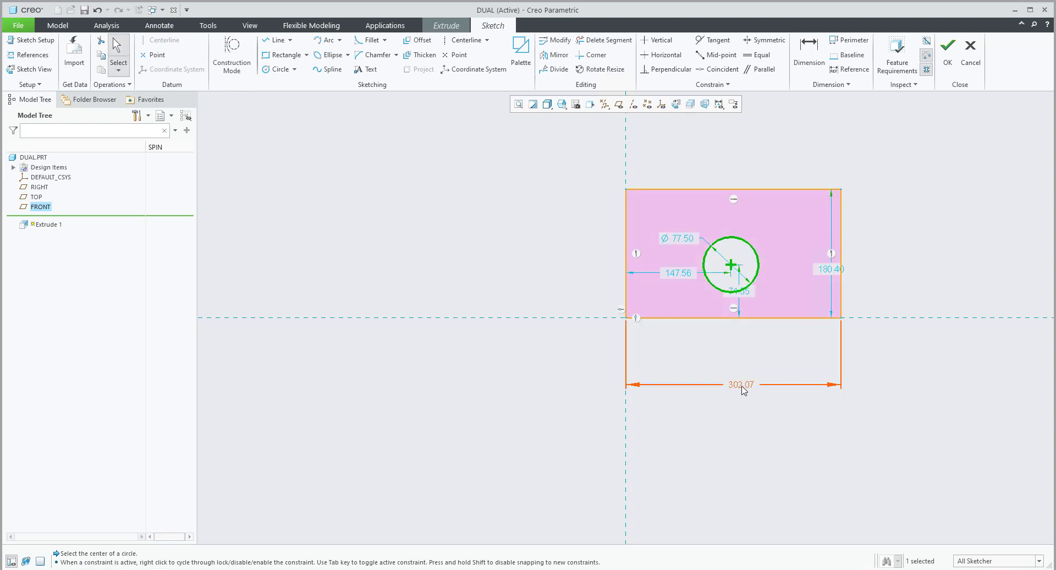
# - Set the rectangle's width to 254 mm and extrude the finished sketch as a solid about 217 mm deep
pyautogui.doubleClick(742, 385)
pyautogui.write('2')
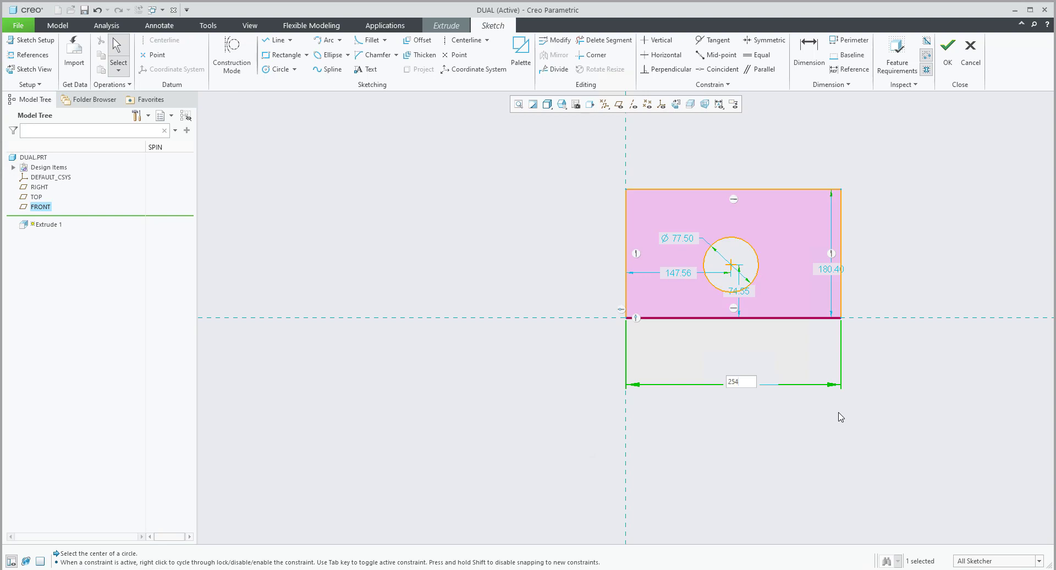
pyautogui.write('54')
pyautogui.press('Return')
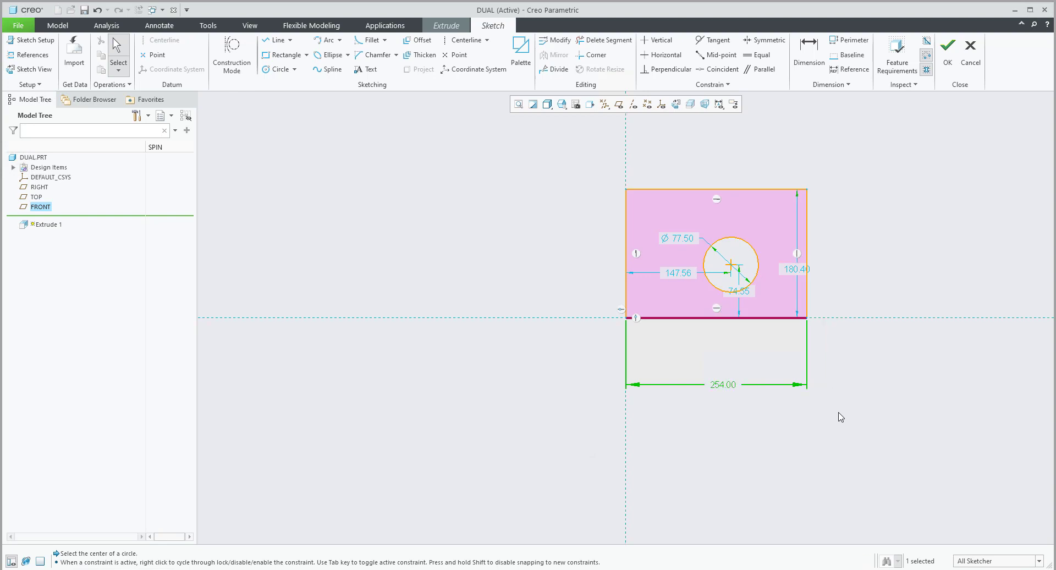
pyautogui.click(837, 451)
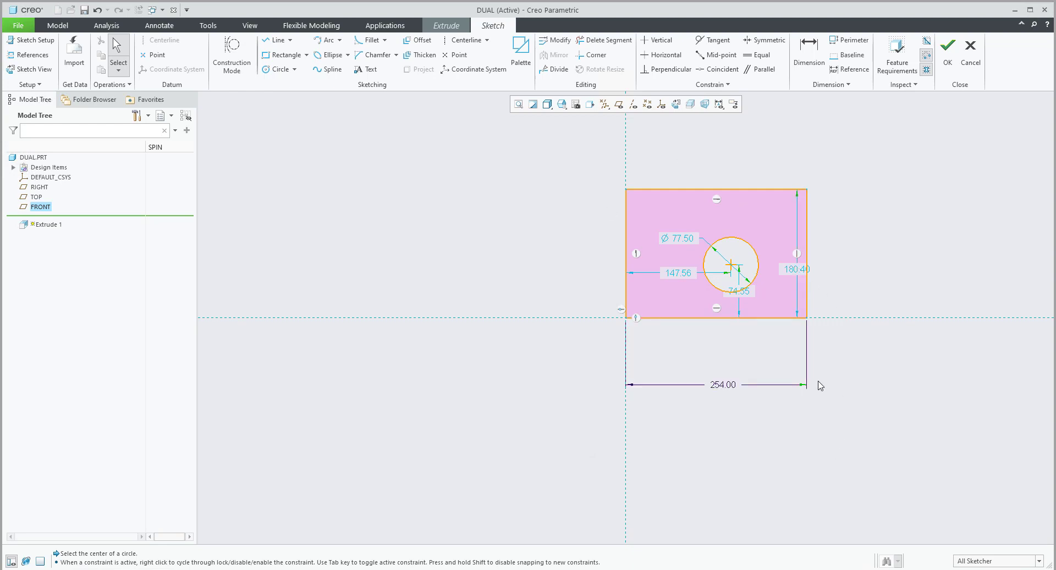
pyautogui.click(947, 49)
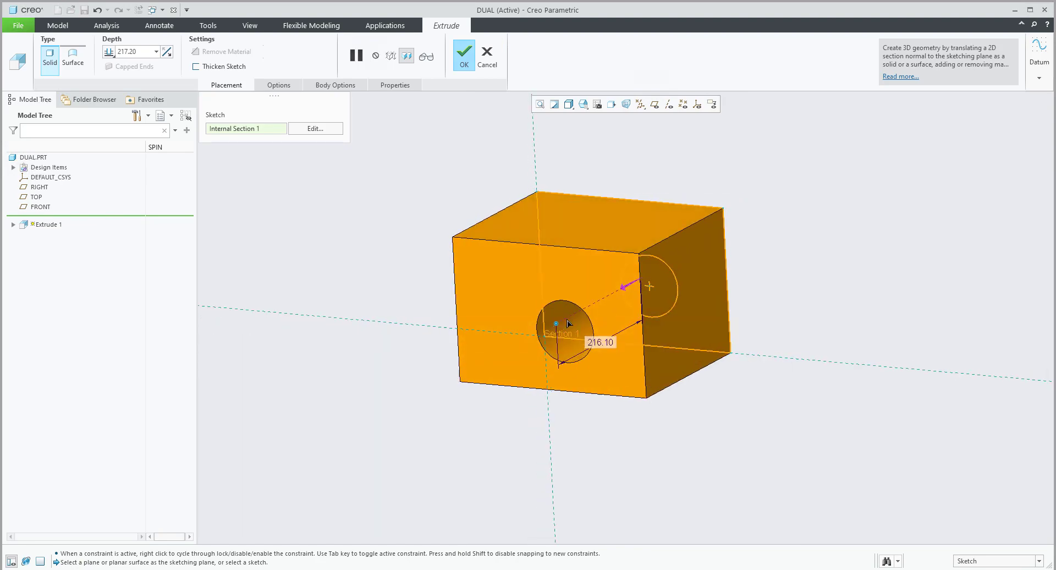
pyautogui.middleClick(416, 253)
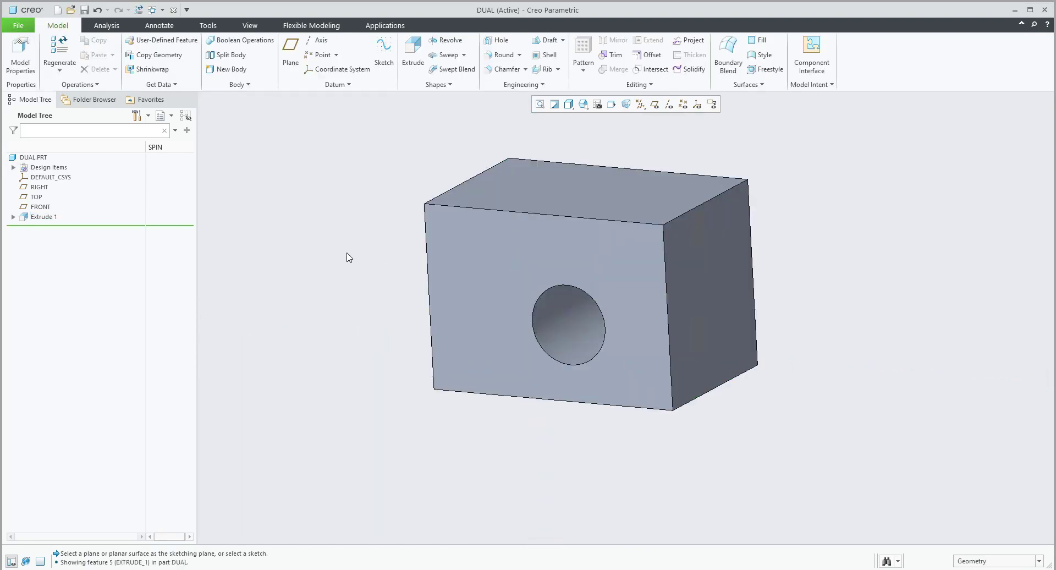
# - Check the part's unit system in the model properties
pyautogui.click(25, 65)
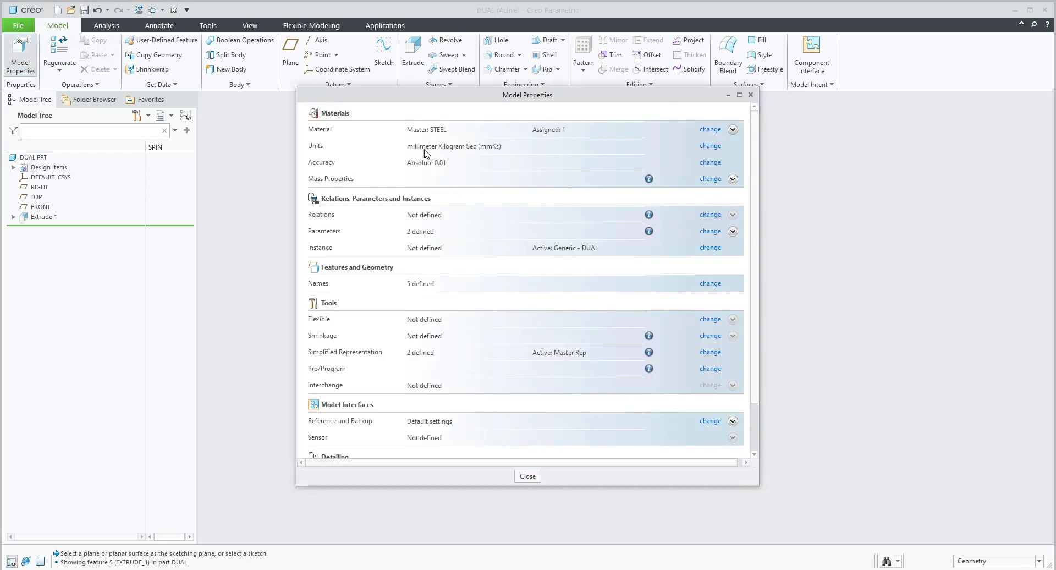
pyautogui.click(528, 476)
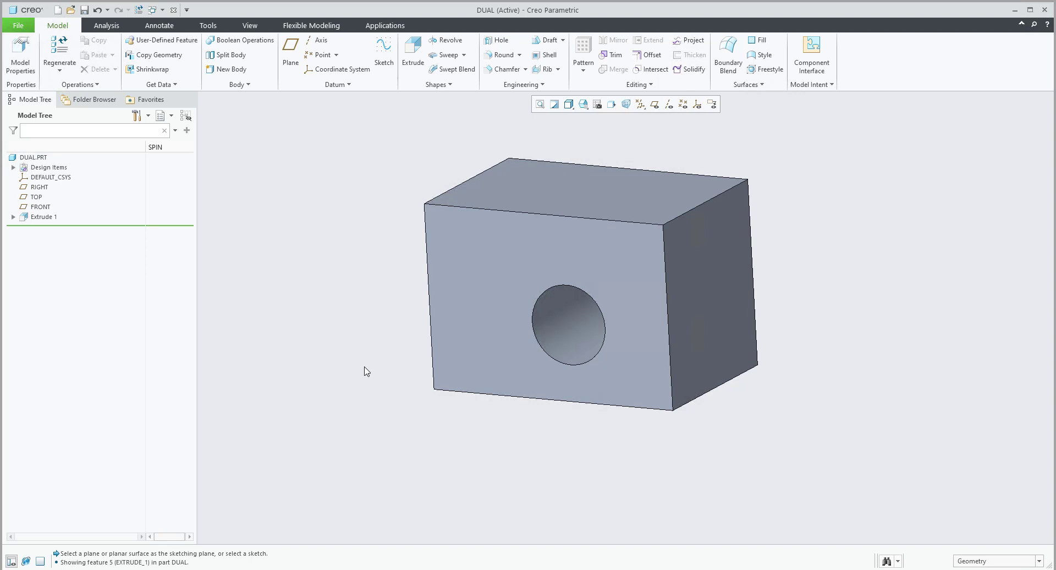
pyautogui.moveTo(367, 371); pyautogui.dragTo(361, 367, button='middle')
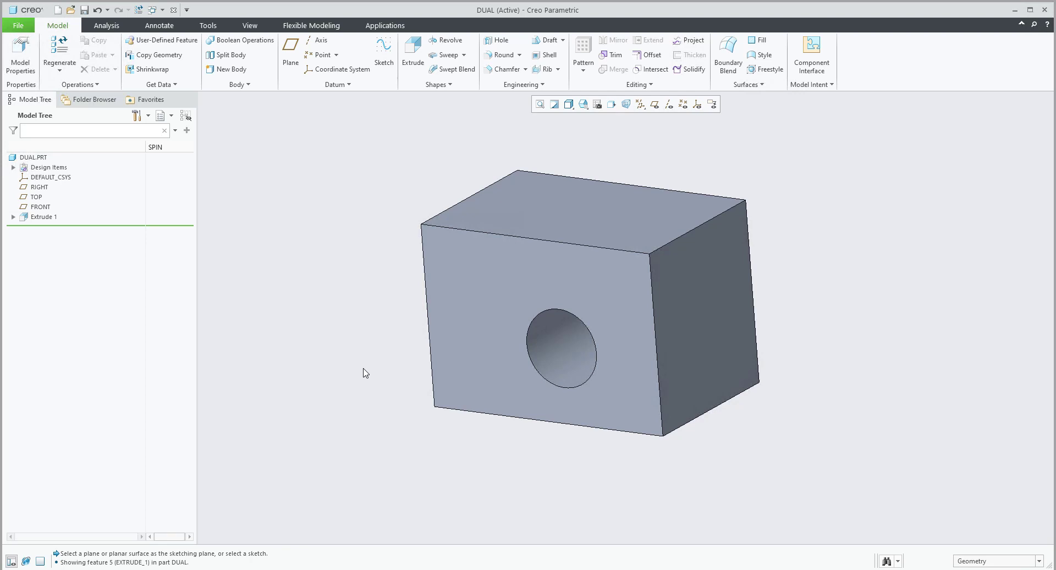
# - Create a new drawing of dual.prt on an empty A3 sheet, using the drawing model's file name
pyautogui.hotkey('ctrl', 'n')
pyautogui.click(430, 273)
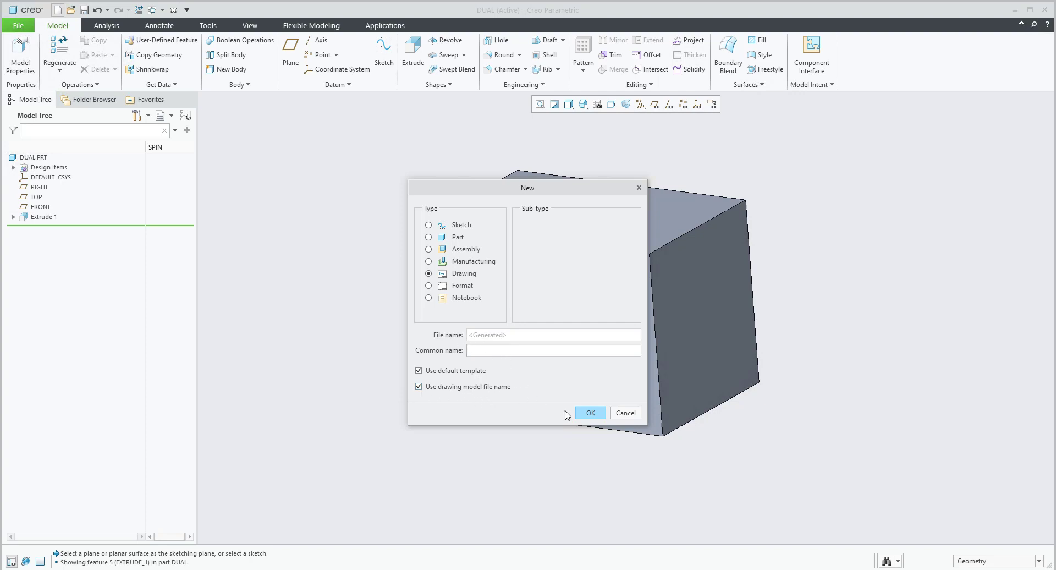
pyautogui.click(588, 413)
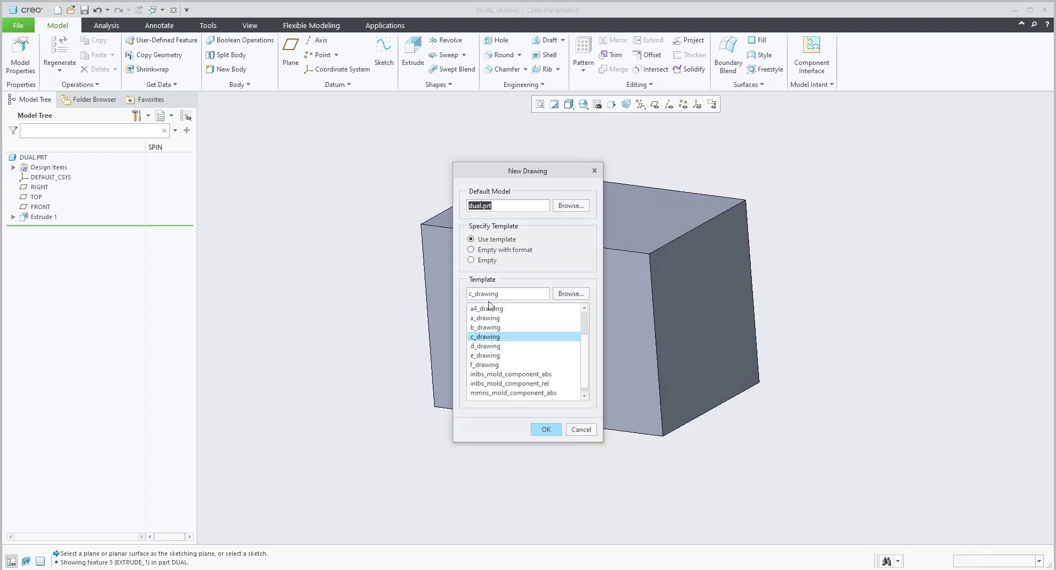
pyautogui.click(478, 260)
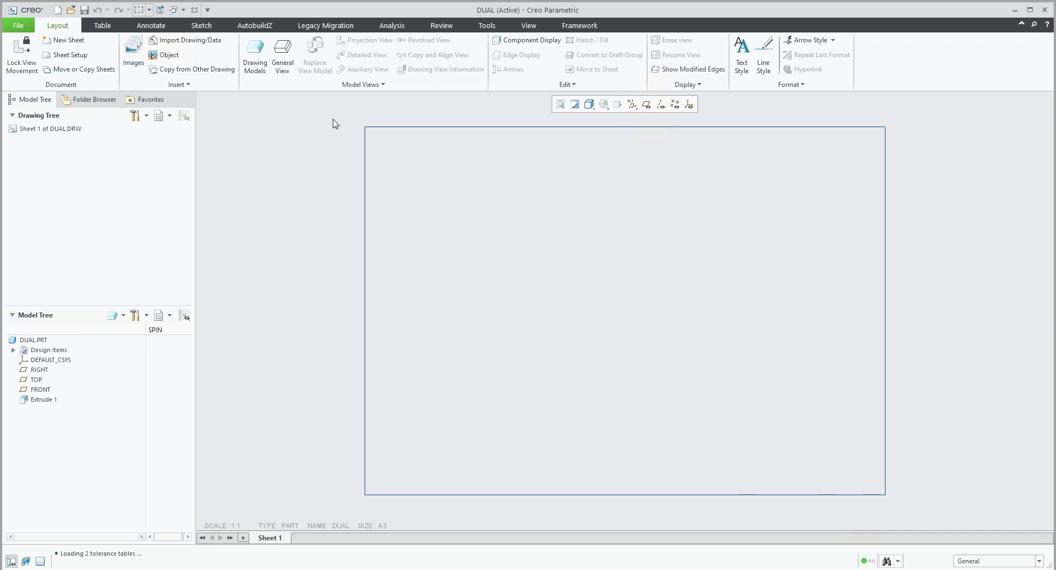
# - Place a general view of the part on the sheet with no combined state and the FRONT orientation
pyautogui.click(282, 55)
pyautogui.click(537, 364)
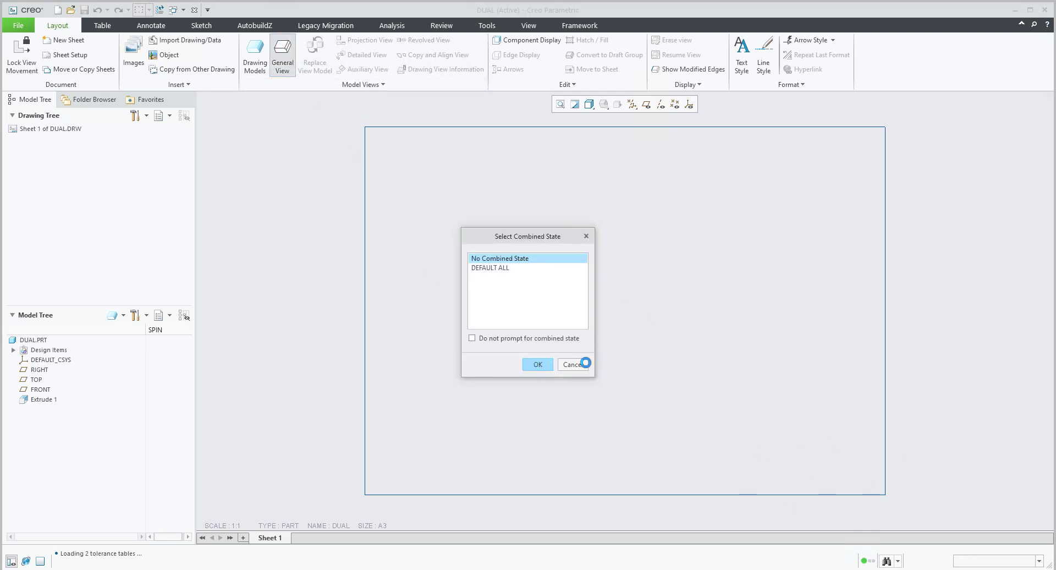
pyautogui.click(587, 320)
pyautogui.scroll(-2, 566, 335)
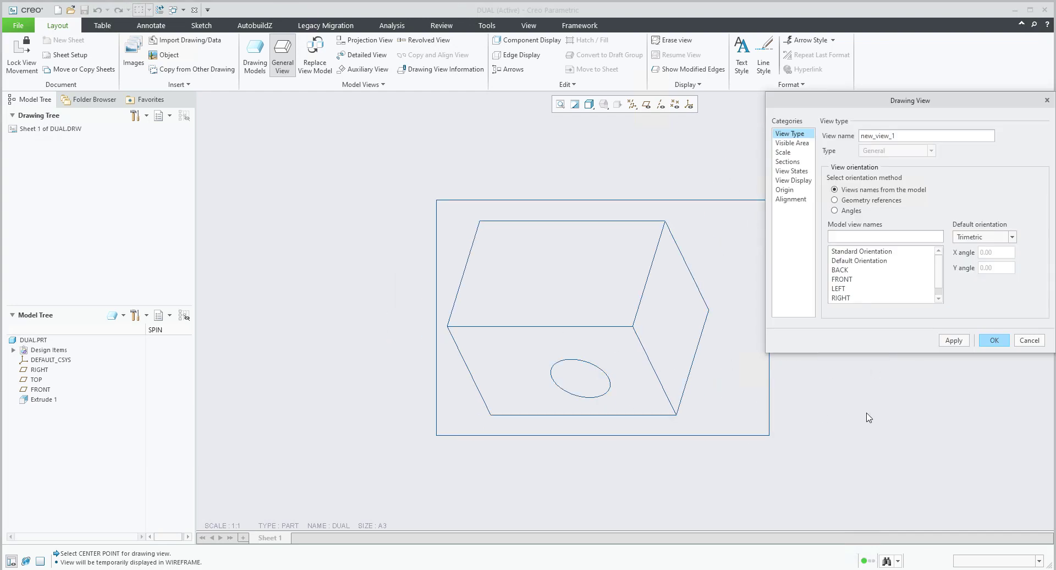
pyautogui.click(842, 279)
pyautogui.click(996, 341)
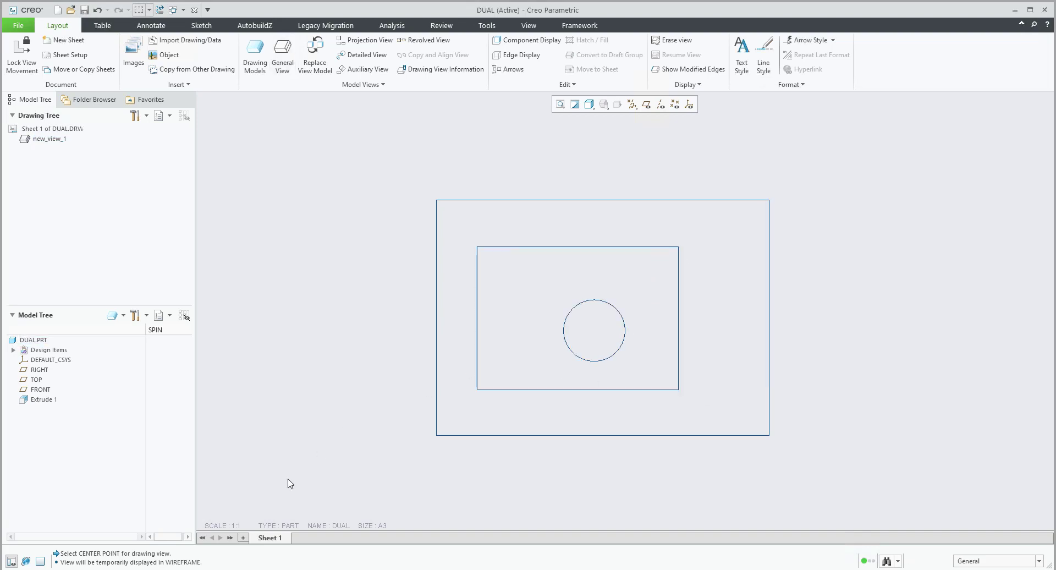
# - Set the drawing sheet's scale to 0.5
pyautogui.doubleClick(235, 525)
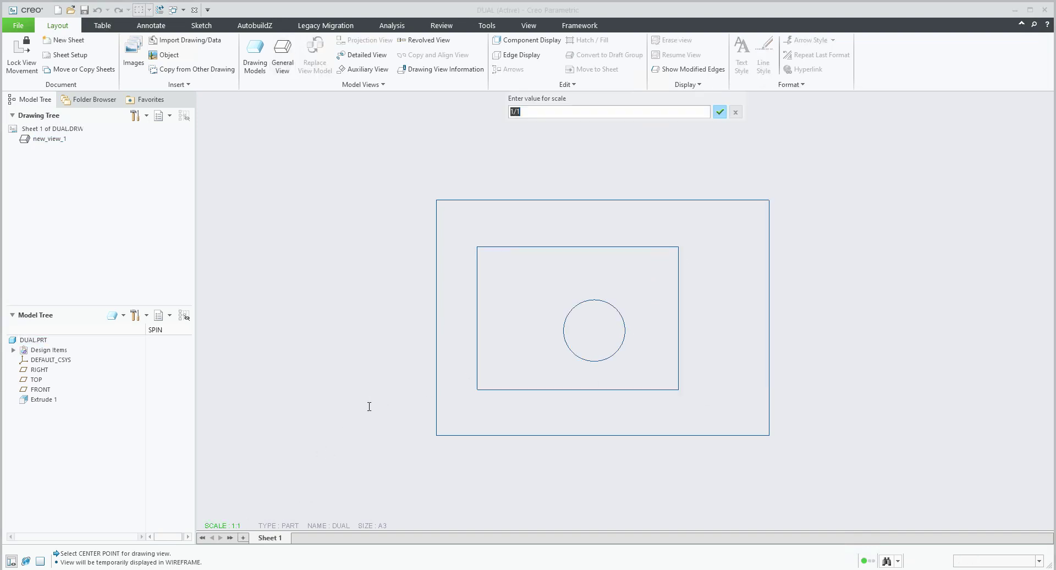
pyautogui.write('0.5')
pyautogui.press('Return')
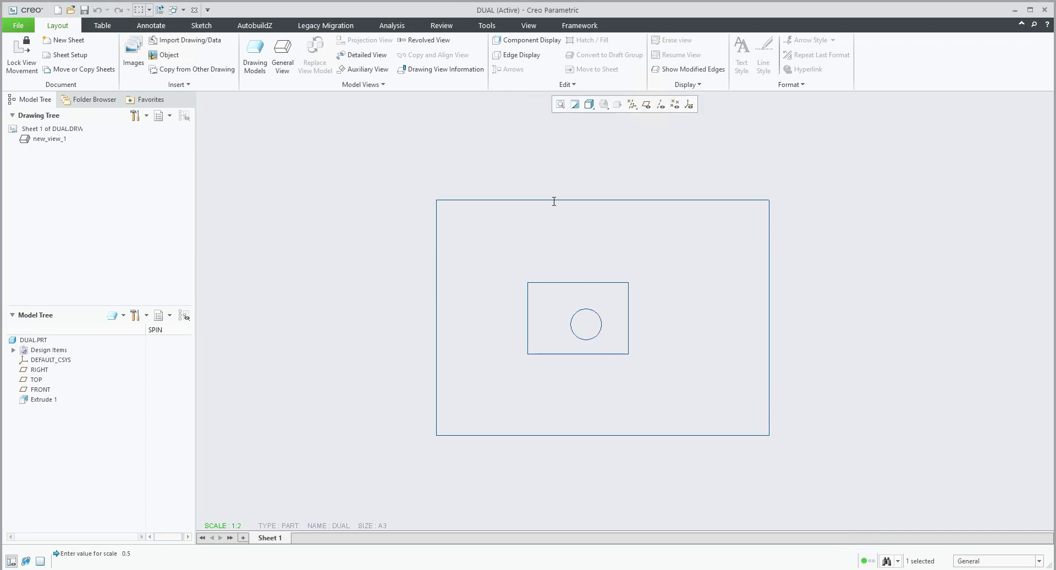
# - Show all five model dimensions of the part in the front view
pyautogui.scroll(2, 643, 319)
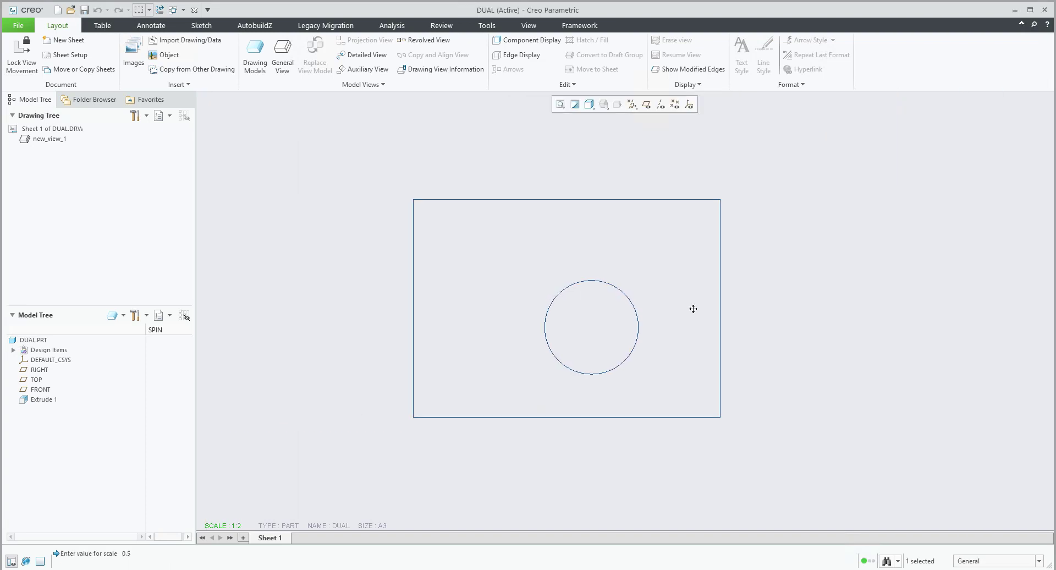
pyautogui.click(643, 328)
pyautogui.scroll(-2, 664, 343)
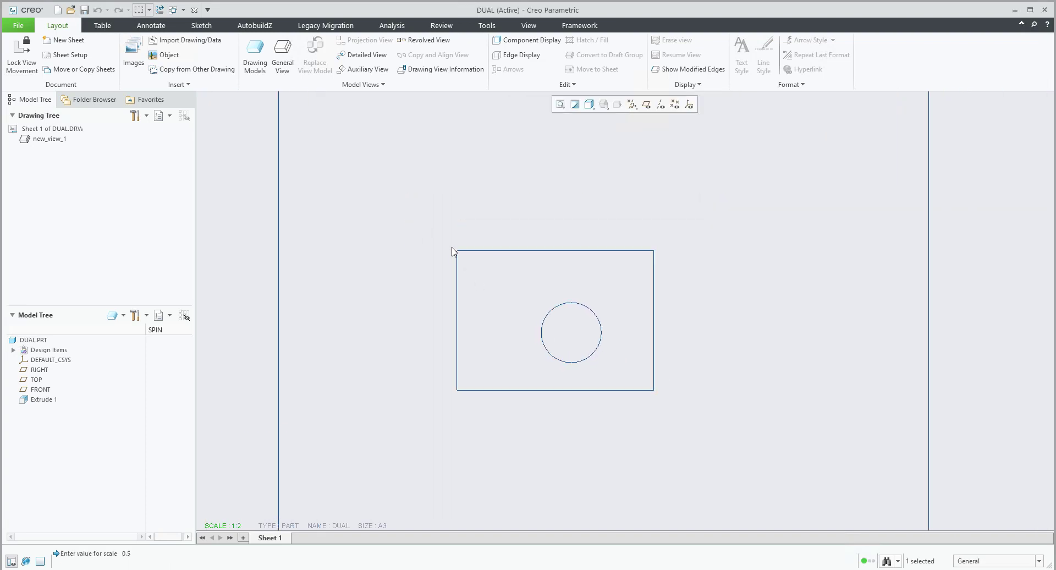
pyautogui.moveTo(418, 219); pyautogui.dragTo(700, 432)
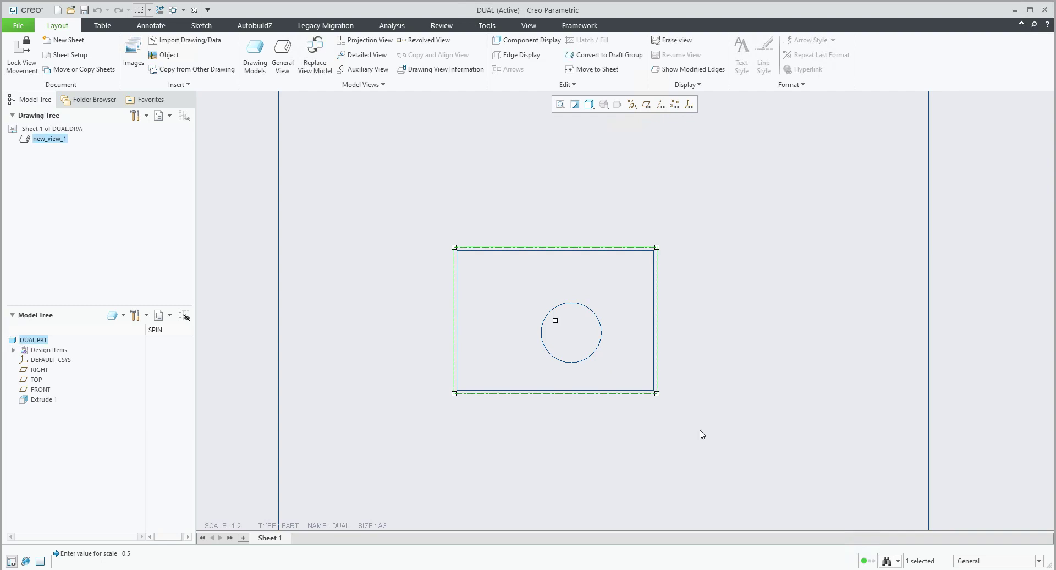
pyautogui.rightClick(691, 383)
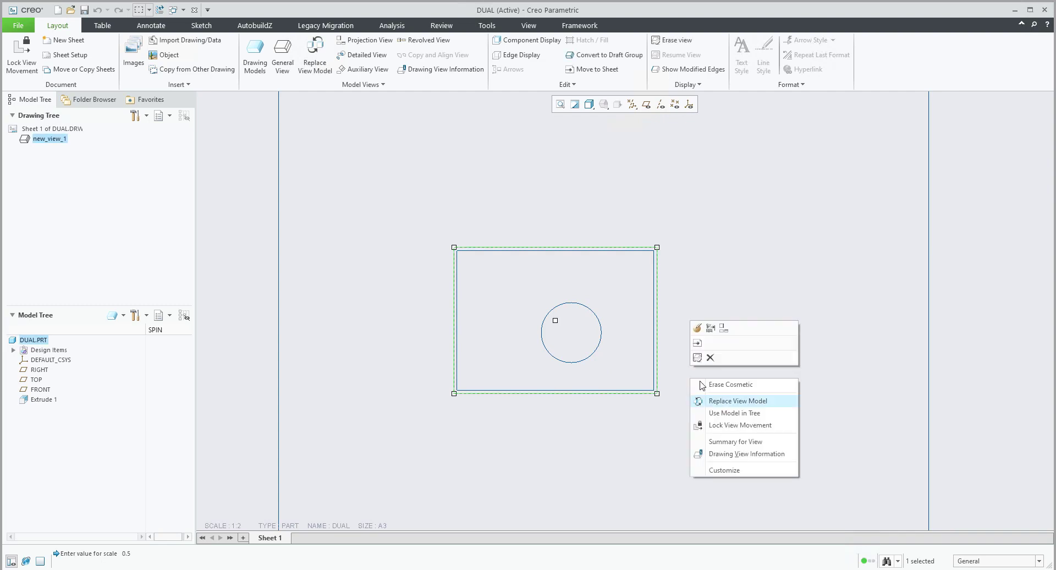
pyautogui.click(710, 329)
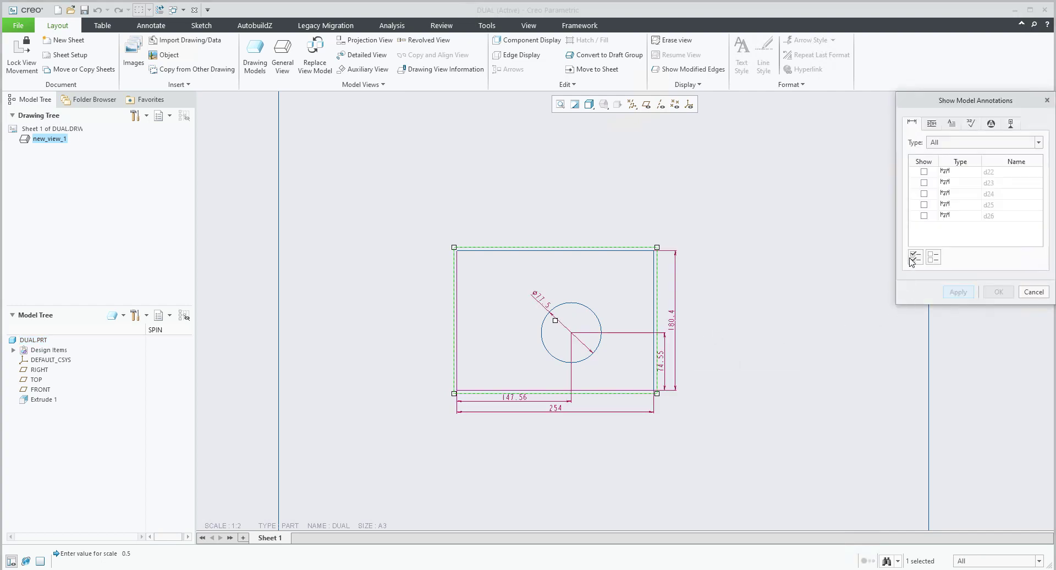
pyautogui.click(914, 257)
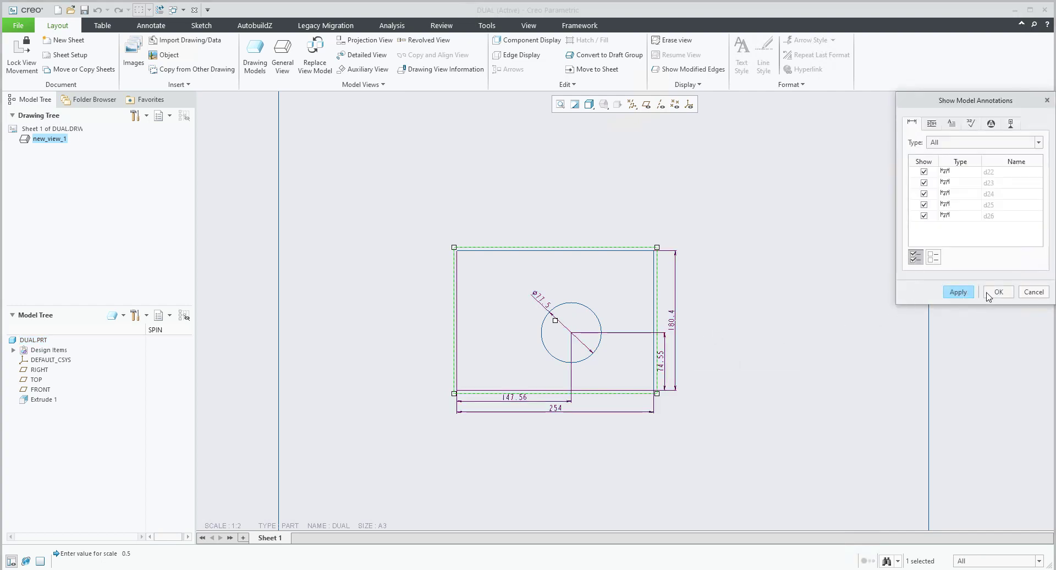
pyautogui.click(998, 291)
pyautogui.click(601, 454)
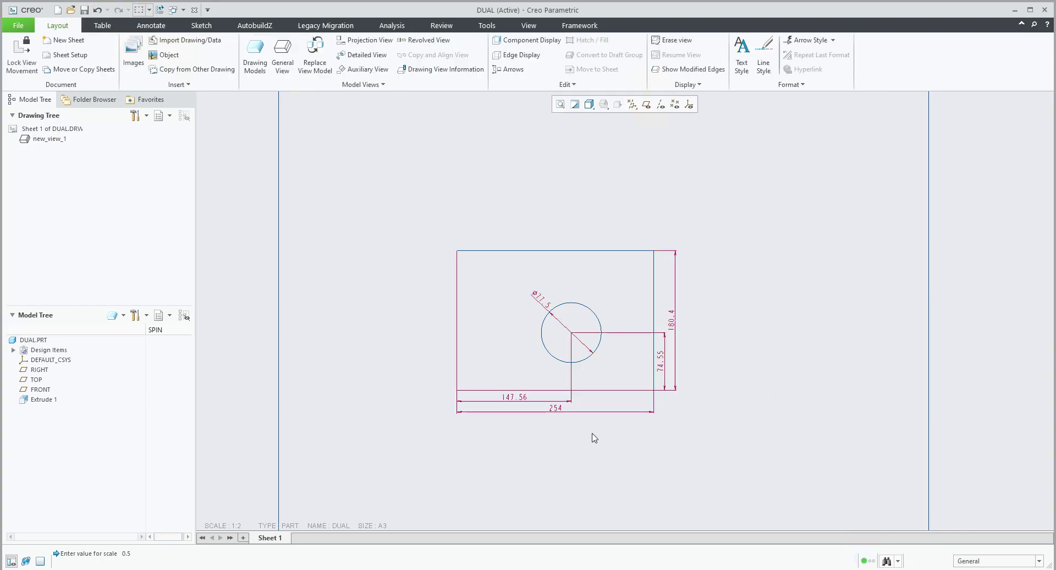
pyautogui.moveTo(587, 396); pyautogui.dragTo(585, 355, button='middle')
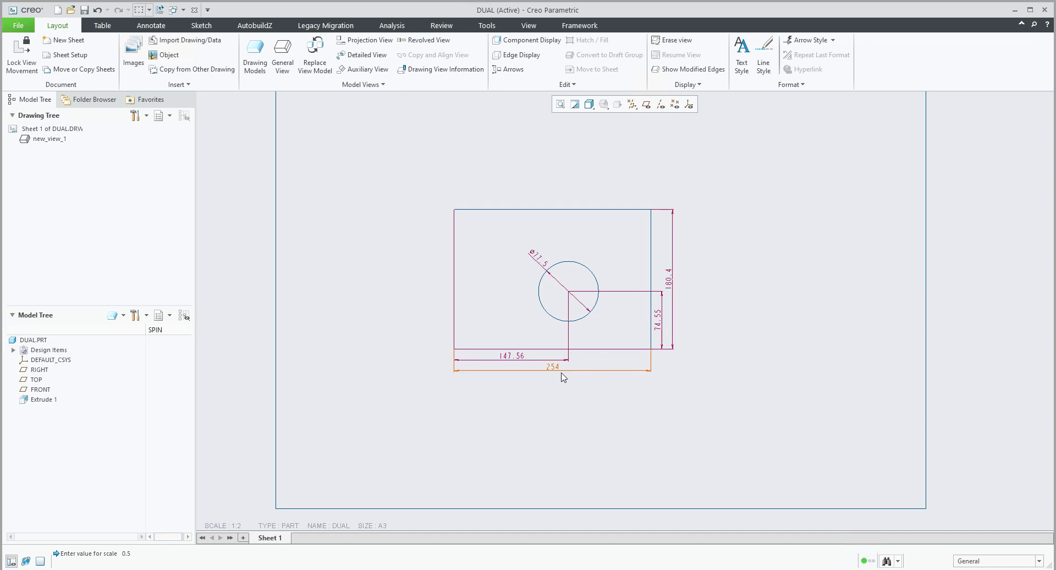
pyautogui.scroll(-2, 551, 379)
pyautogui.scroll(-1, 552, 379)
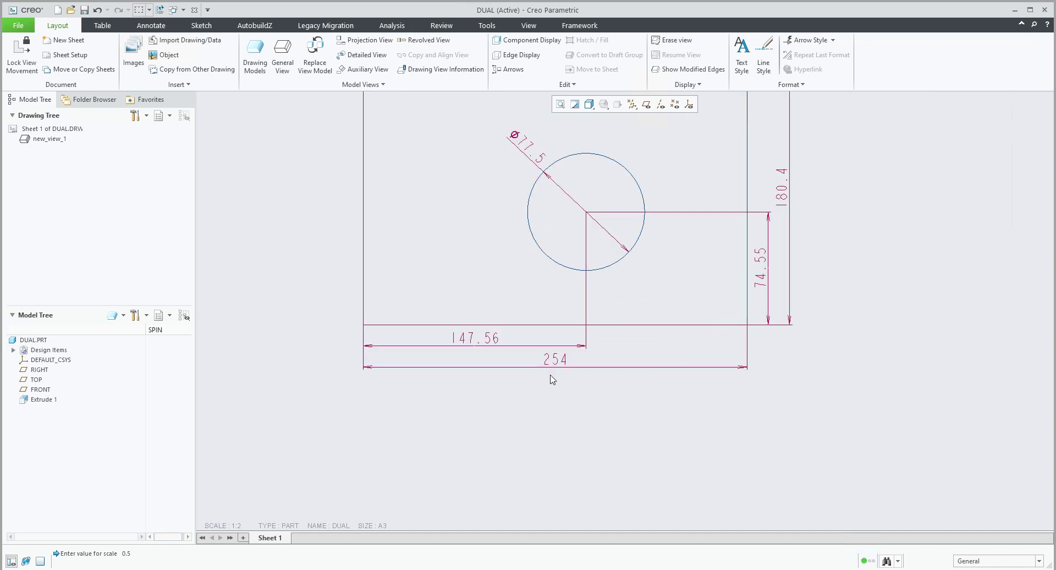
pyautogui.scroll(1, 557, 394)
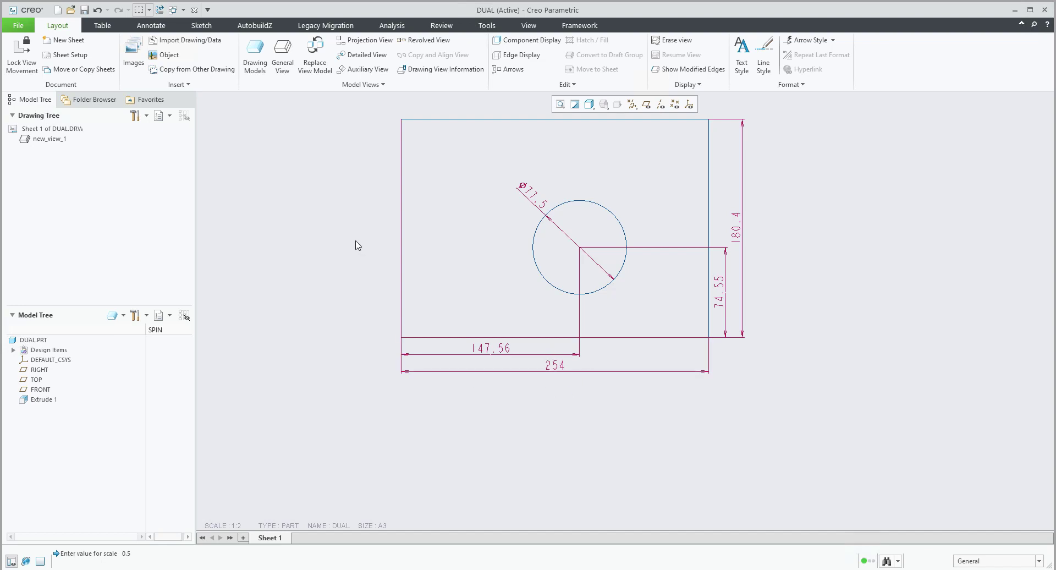
# - Open the detail options of the active drawing from its drawing properties and move the options window off the front view
pyautogui.click(18, 25)
pyautogui.moveTo(41, 191)
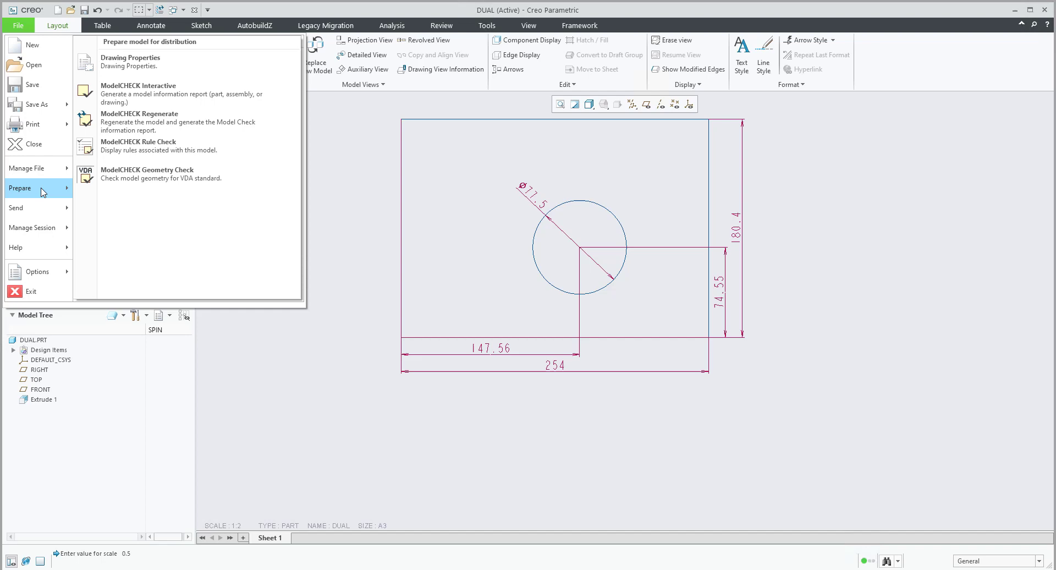
pyautogui.click(153, 65)
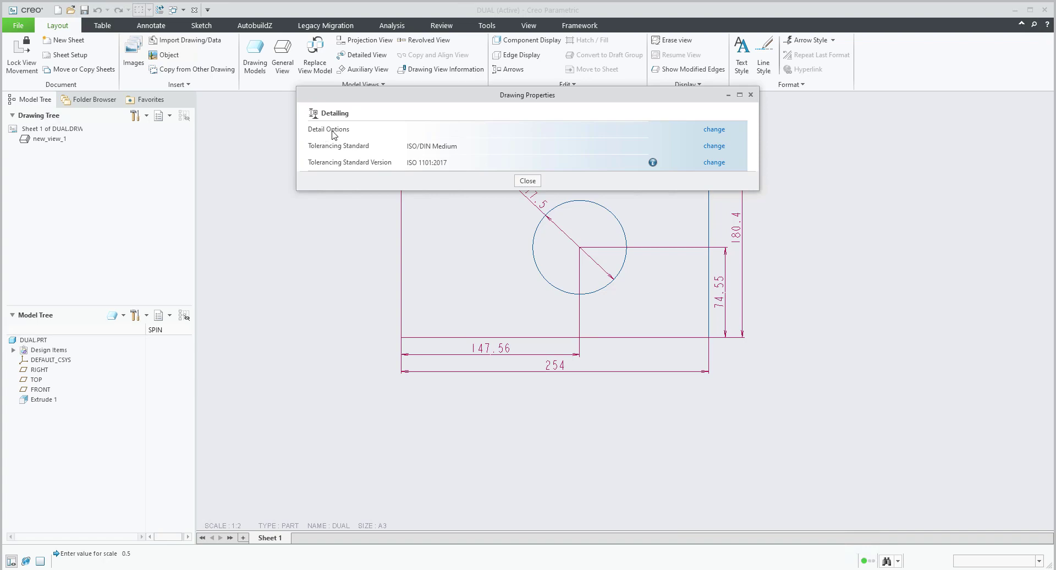
pyautogui.click(721, 132)
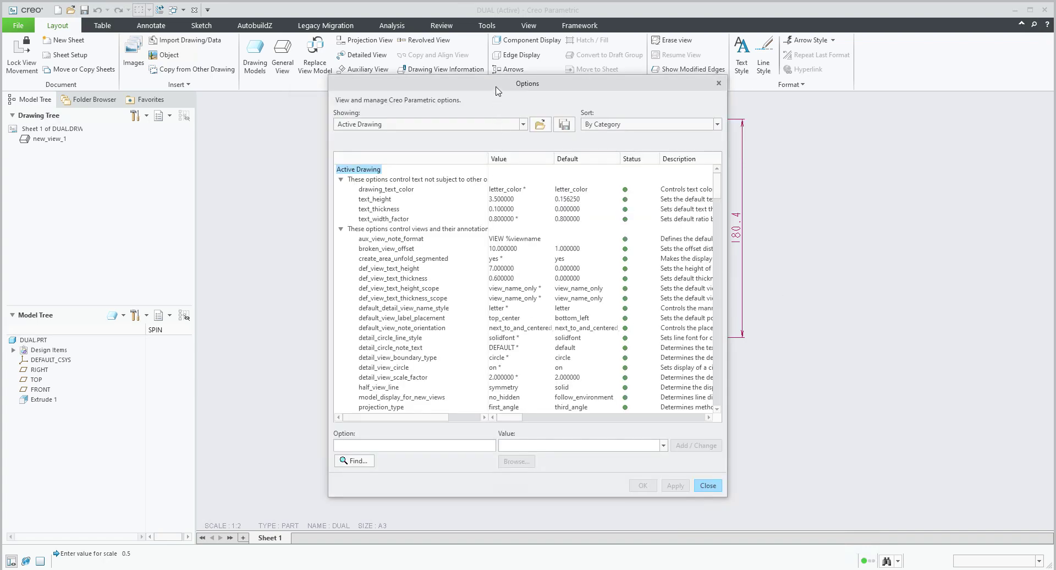
pyautogui.moveTo(507, 86); pyautogui.dragTo(728, 61)
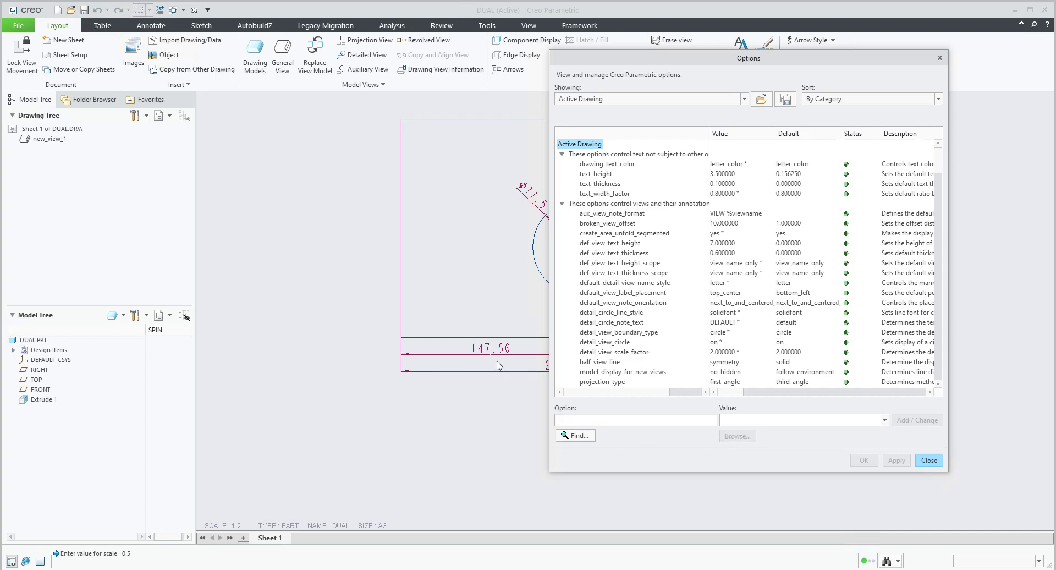
# - Set the drawing's dual_dimensioning option to primary[secondary], apply the change and leave the drawing properties
pyautogui.scroll(-1, 659, 330)
pyautogui.scroll(-5, 660, 332)
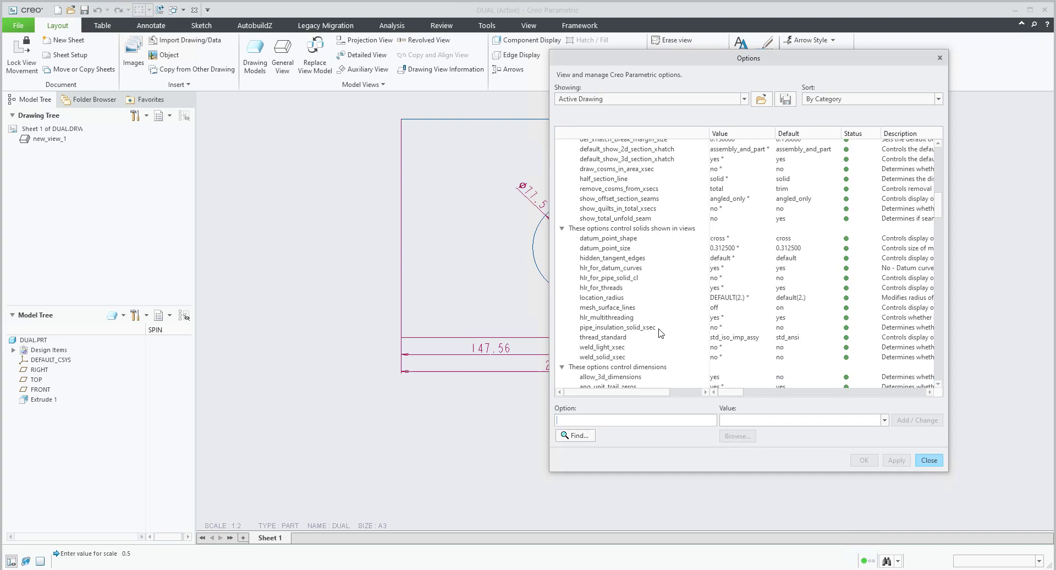
pyautogui.scroll(-4, 660, 332)
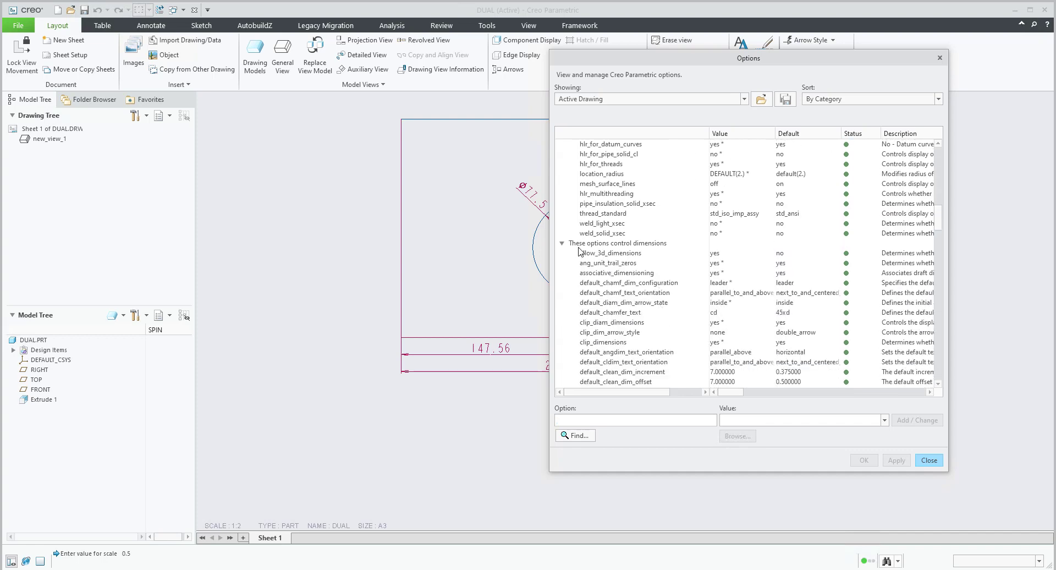
pyautogui.scroll(-6, 680, 324)
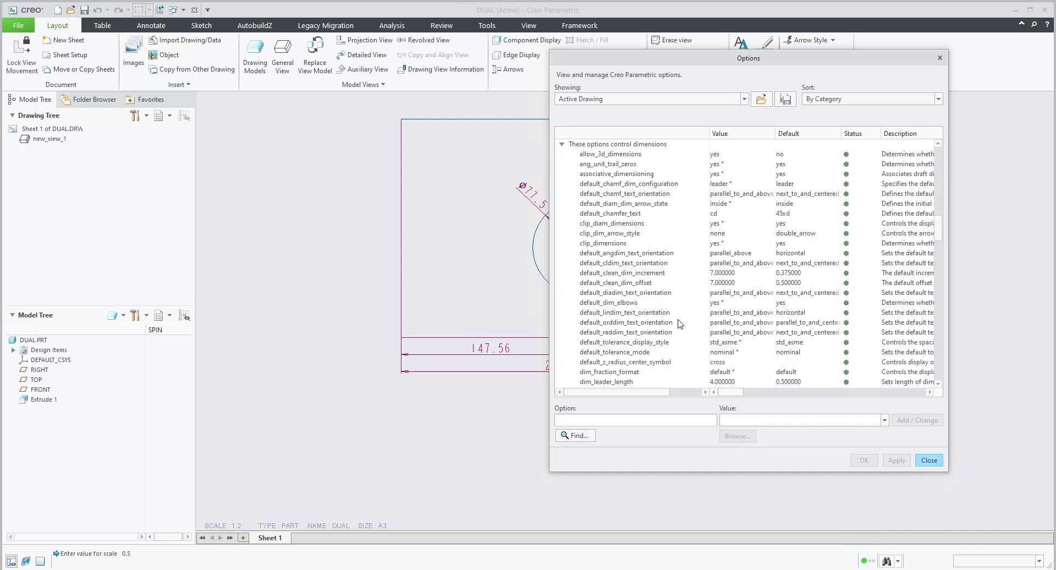
pyautogui.scroll(-3, 680, 324)
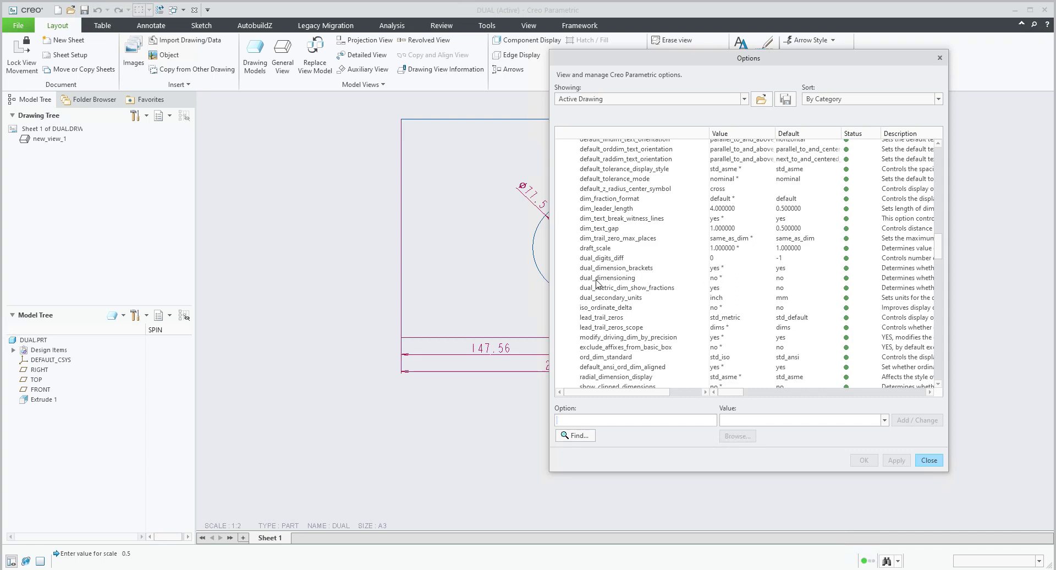
pyautogui.click(722, 283)
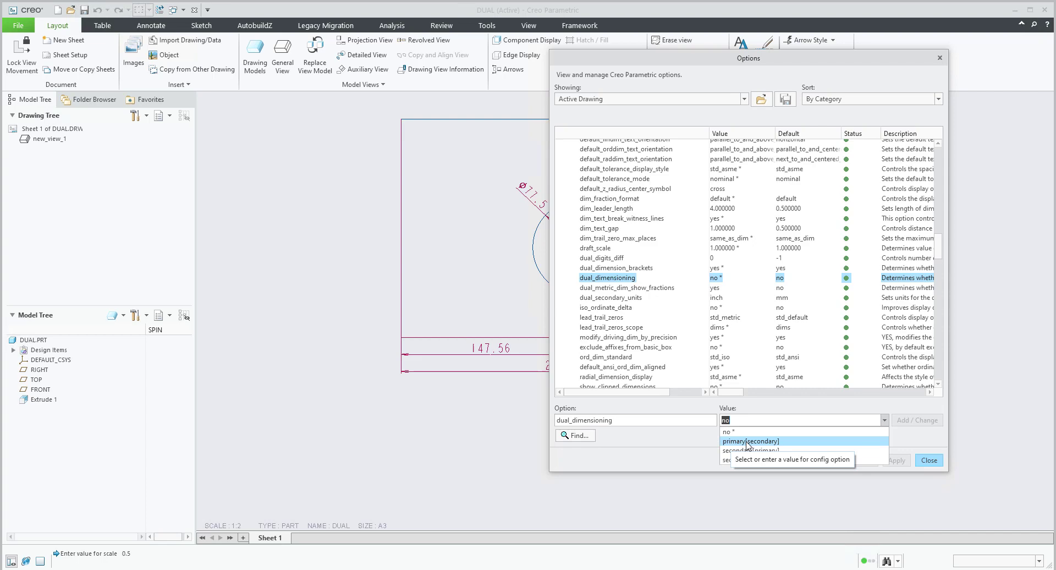
pyautogui.click(761, 441)
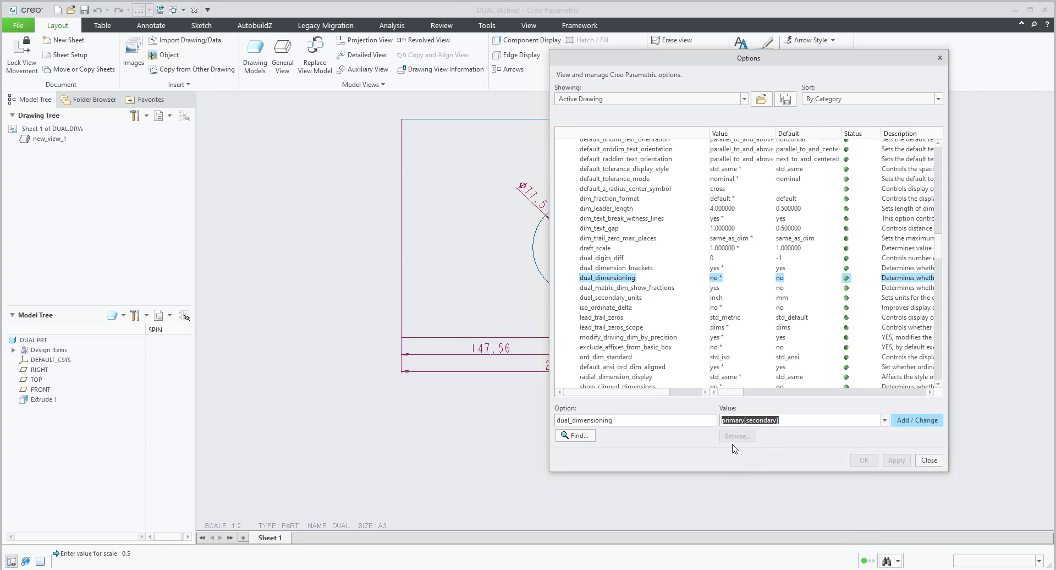
pyautogui.click(916, 420)
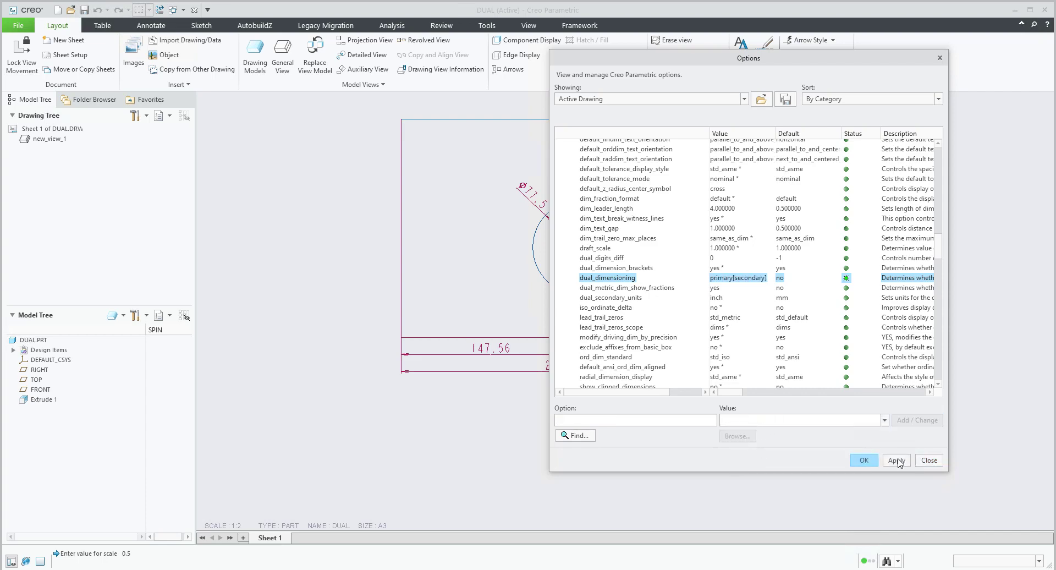
pyautogui.click(896, 460)
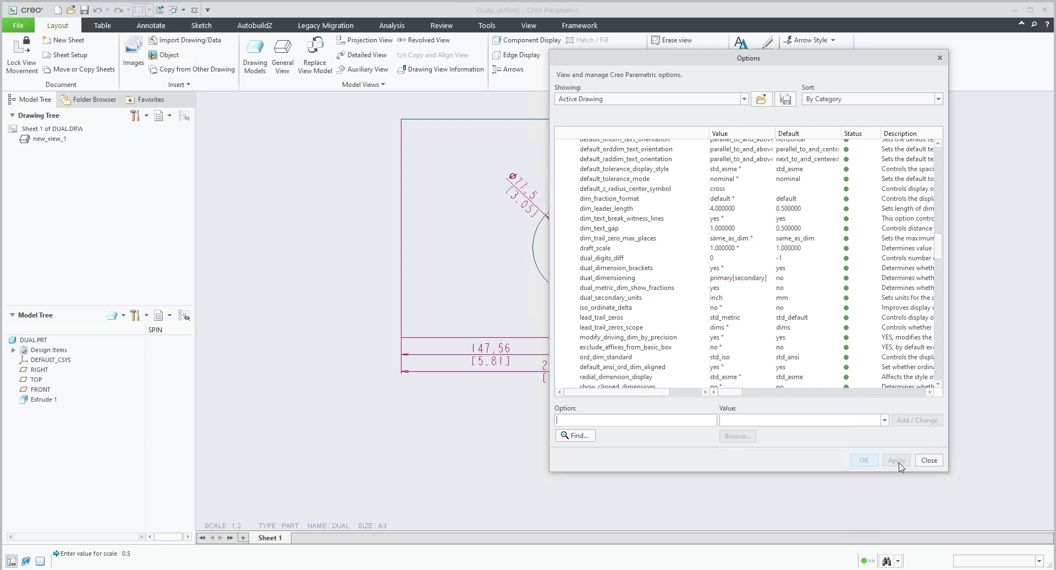
pyautogui.click(928, 460)
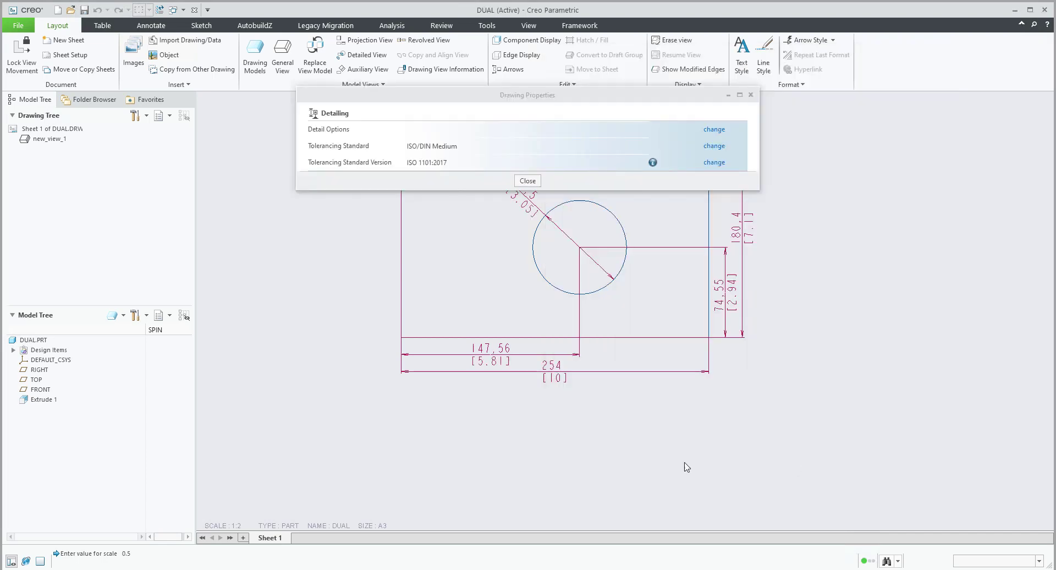
pyautogui.click(528, 181)
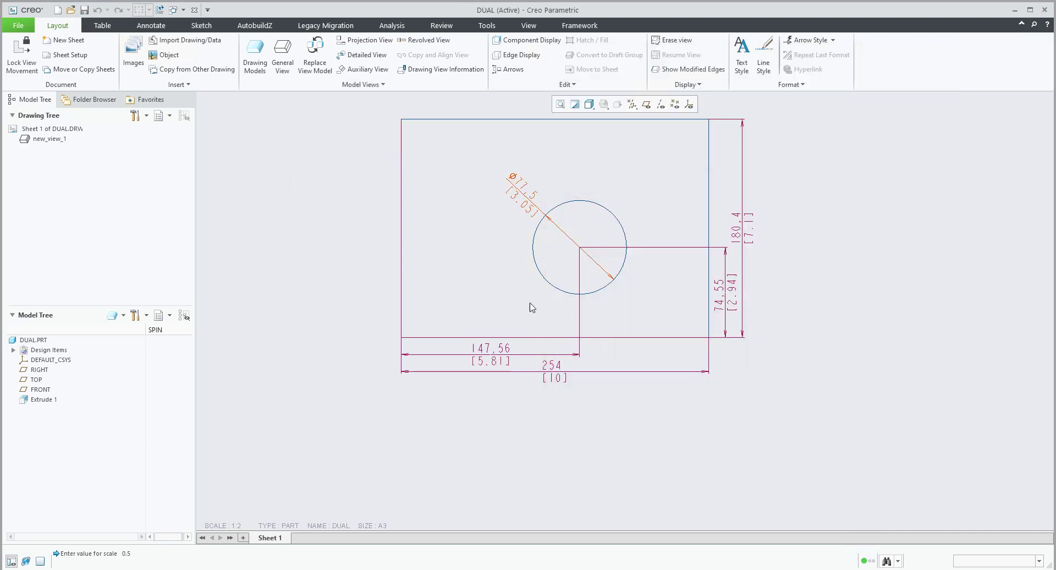
# - Move the block's overall width dimension farther below the hole's horizontal position dimension
pyautogui.click(556, 376)
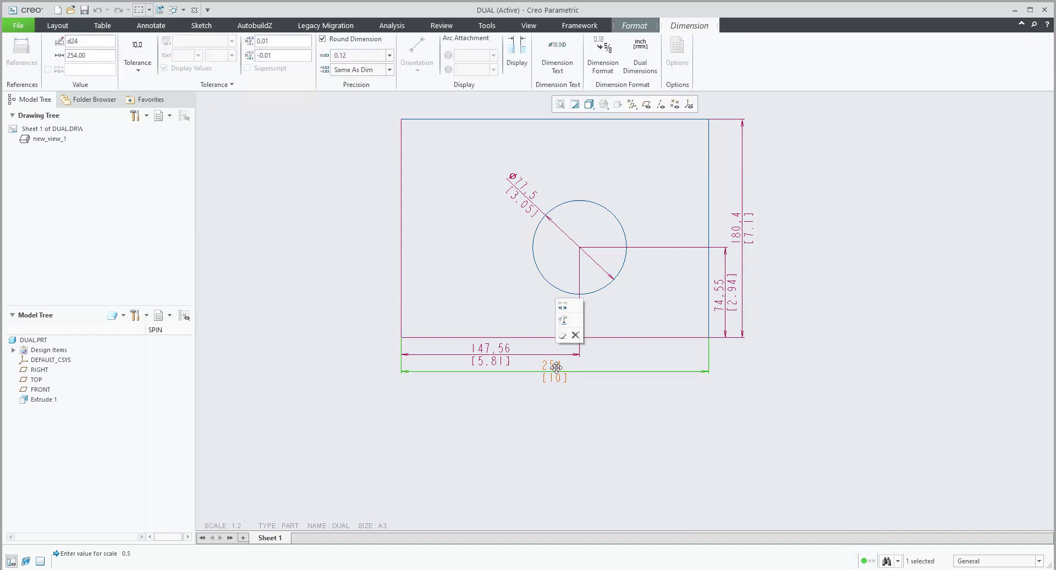
pyautogui.moveTo(556, 373); pyautogui.dragTo(559, 401)
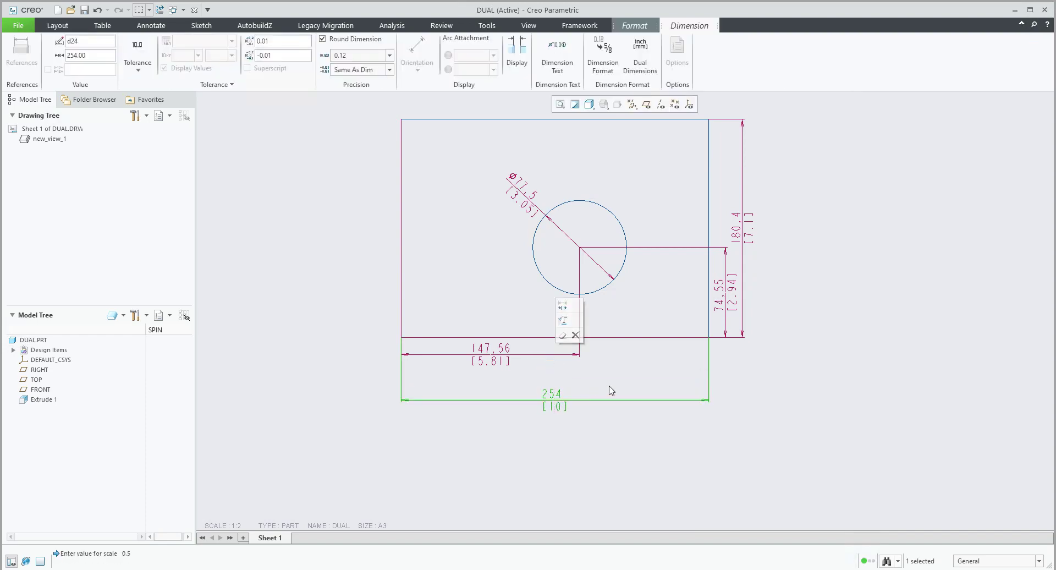
pyautogui.click(614, 383)
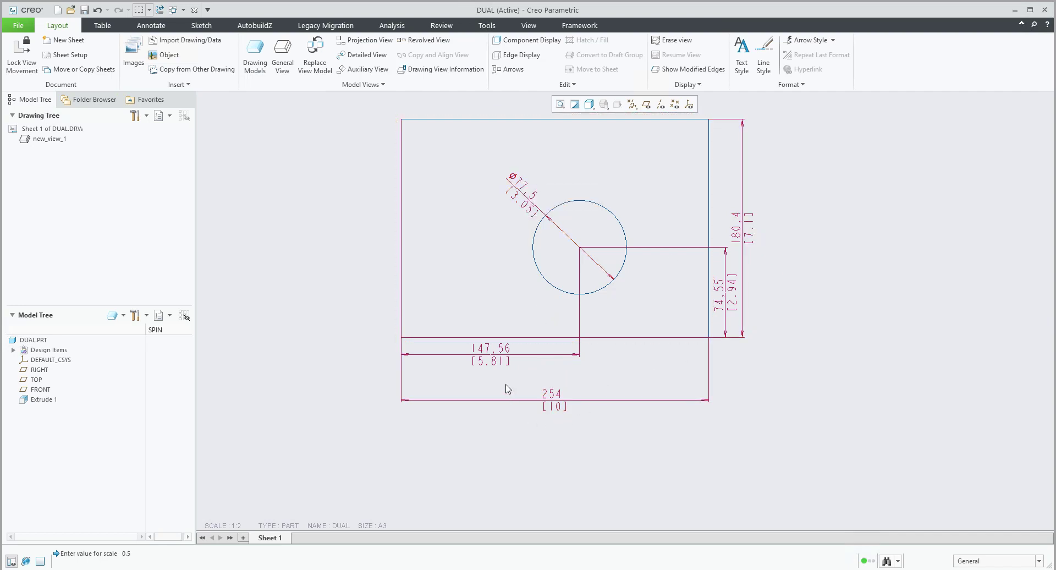
# - Display the secondary values of the two horizontal dimensions to the right of the primary values
pyautogui.click(560, 405)
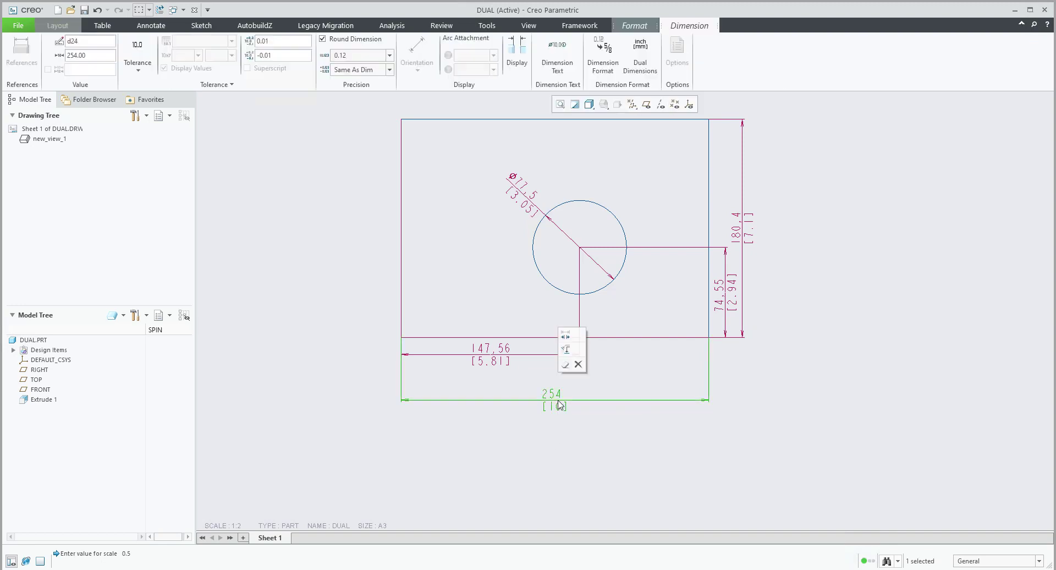
pyautogui.keyDown('ctrl'); pyautogui.click(497, 358); pyautogui.keyUp('ctrl')
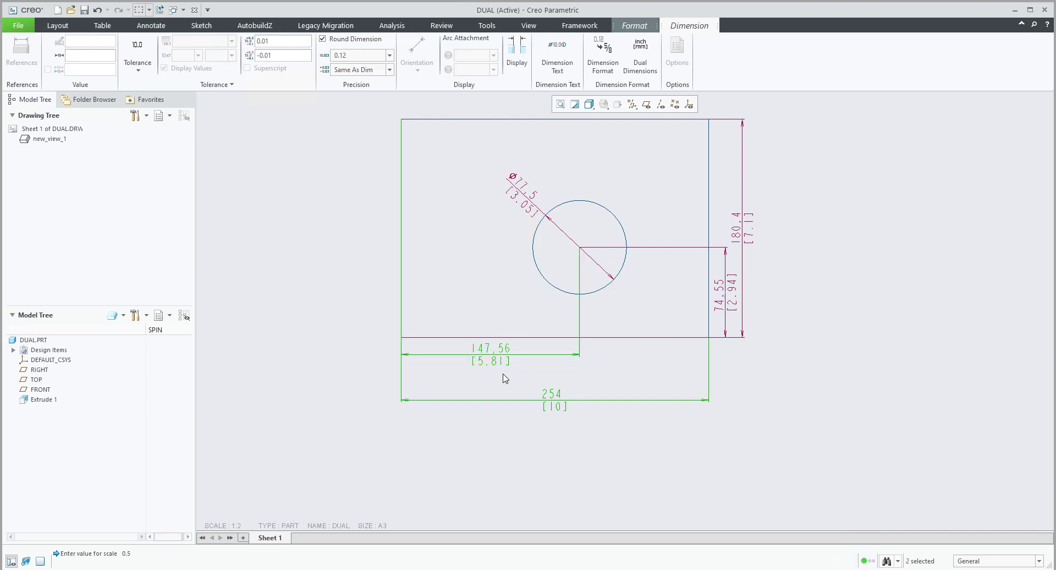
pyautogui.click(641, 71)
pyautogui.click(636, 123)
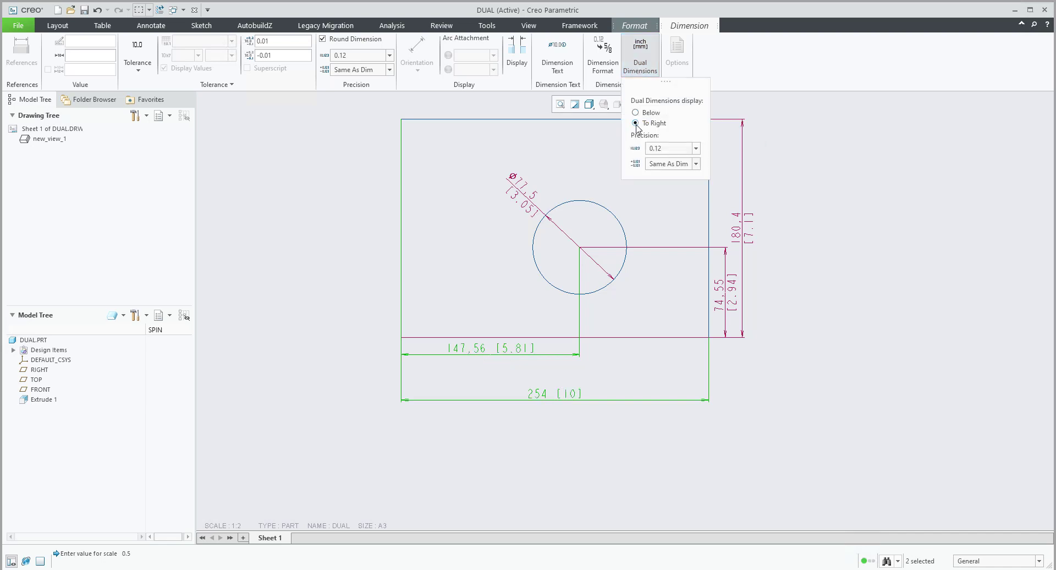
pyautogui.click(592, 447)
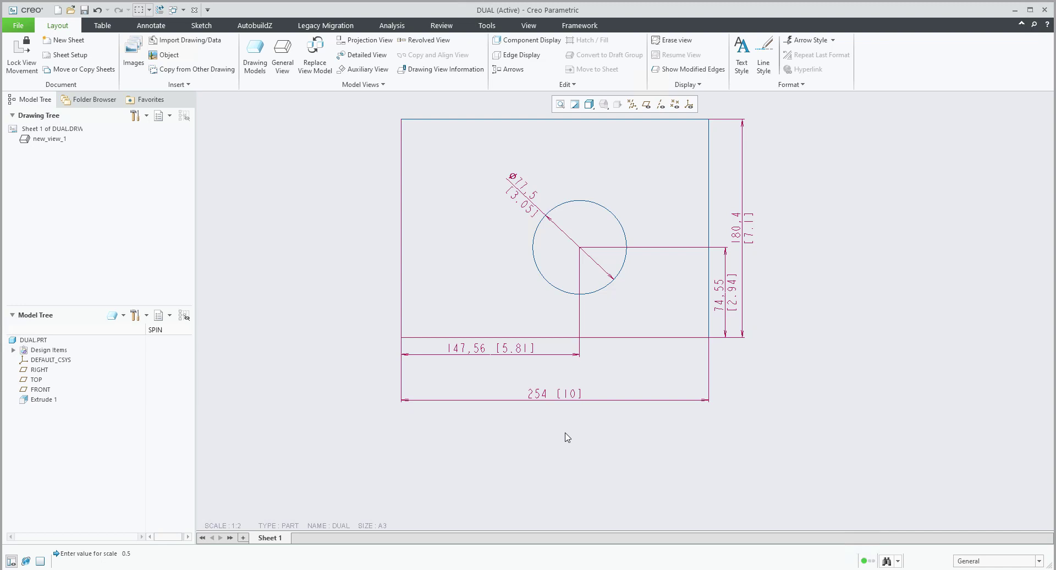
# - Set the horizontal distance from the block's left edge to the hole's centre to 125 mm in the drawing
pyautogui.scroll(-3, 555, 428)
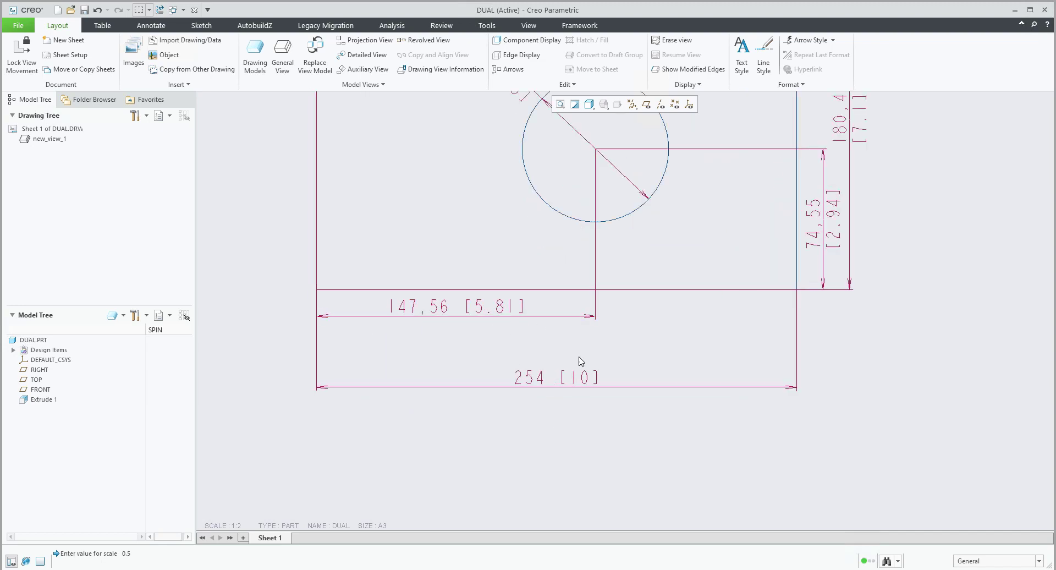
pyautogui.doubleClick(416, 313)
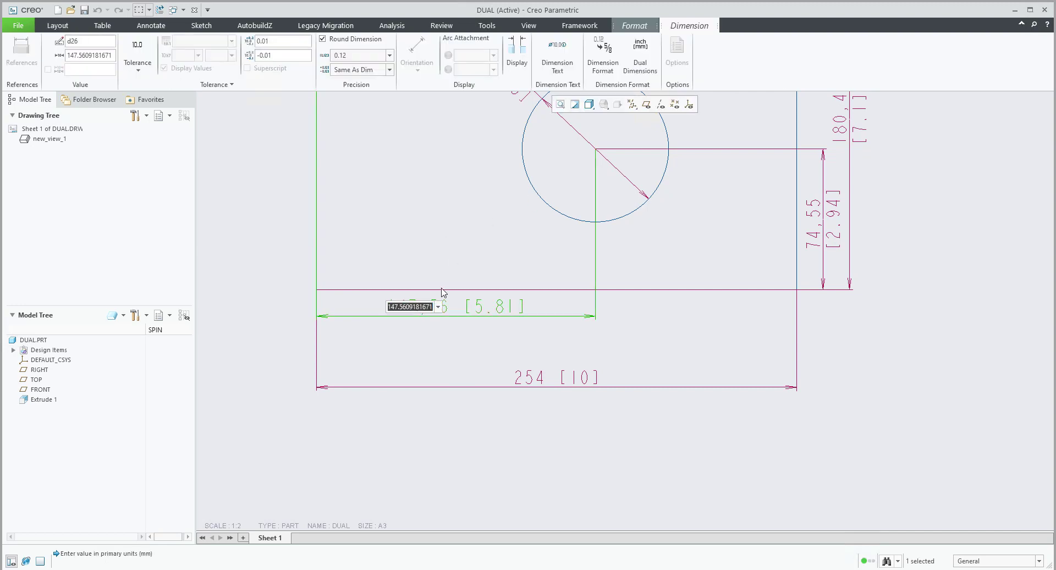
pyautogui.write('125')
pyautogui.press('Return')
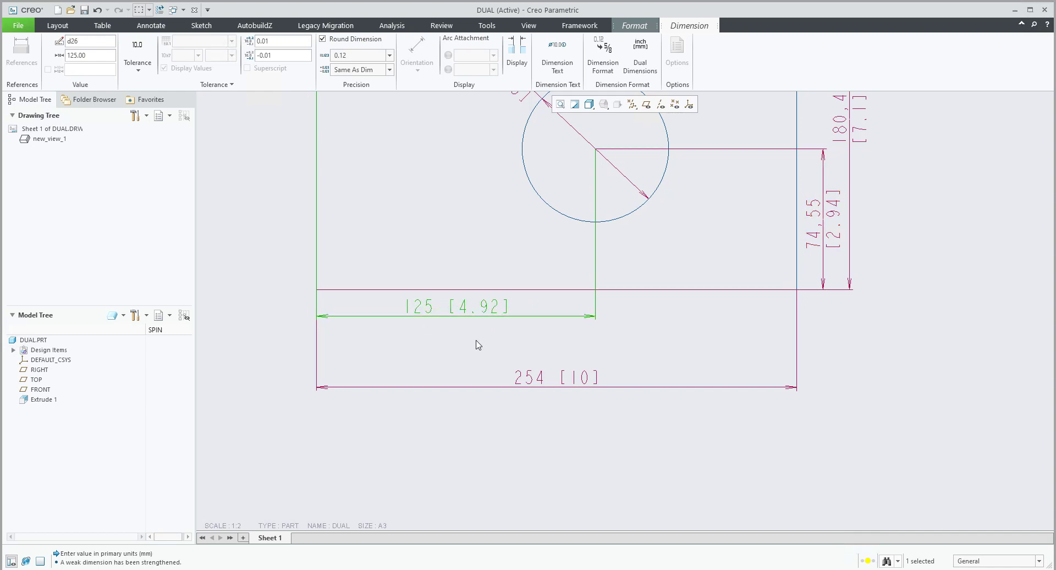
pyautogui.click(556, 439)
pyautogui.scroll(1, 558, 438)
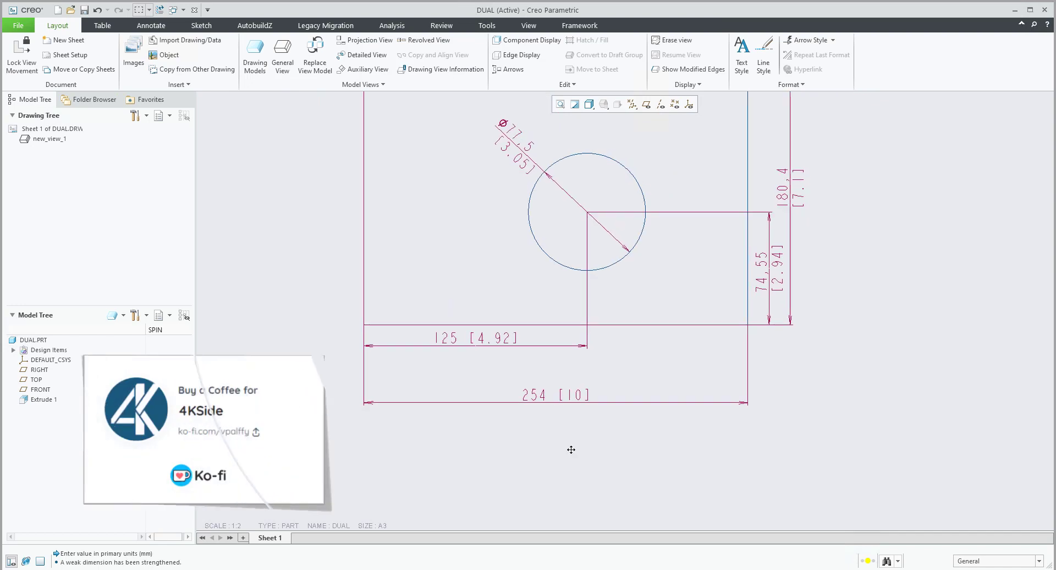
pyautogui.moveTo(574, 450); pyautogui.dragTo(553, 484, button='middle')
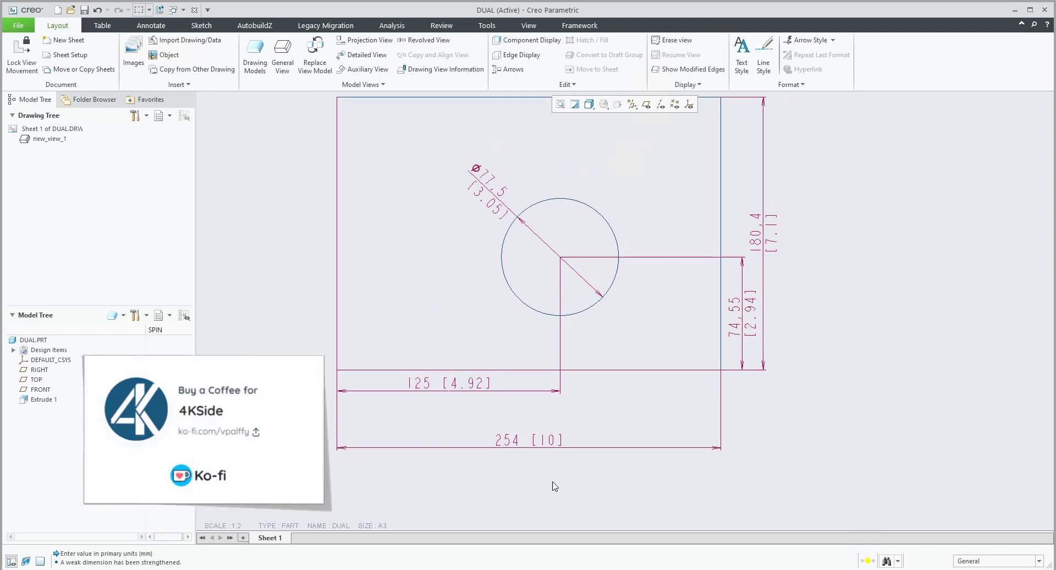